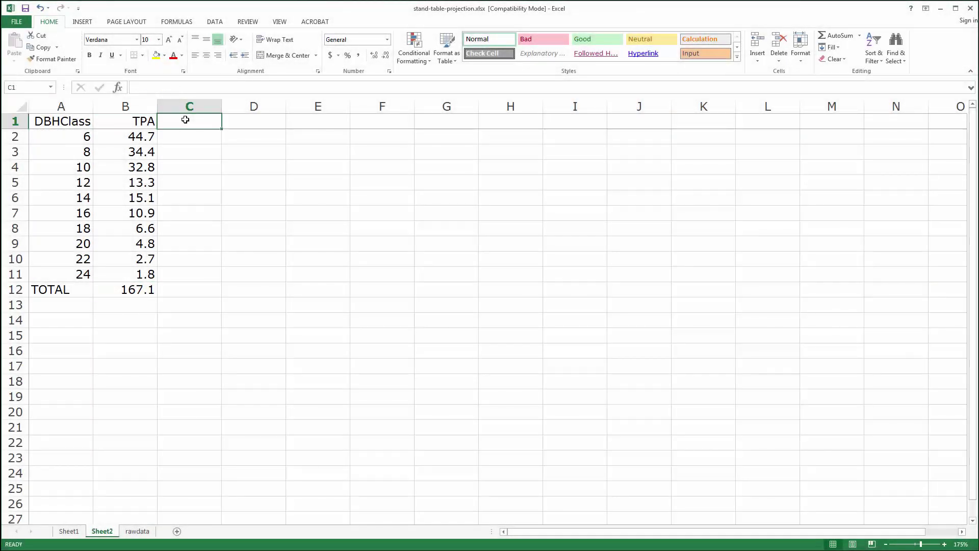
- Add a BA header in C1 and enter =0.005454*A2^2*B2 in C2
text(BA)
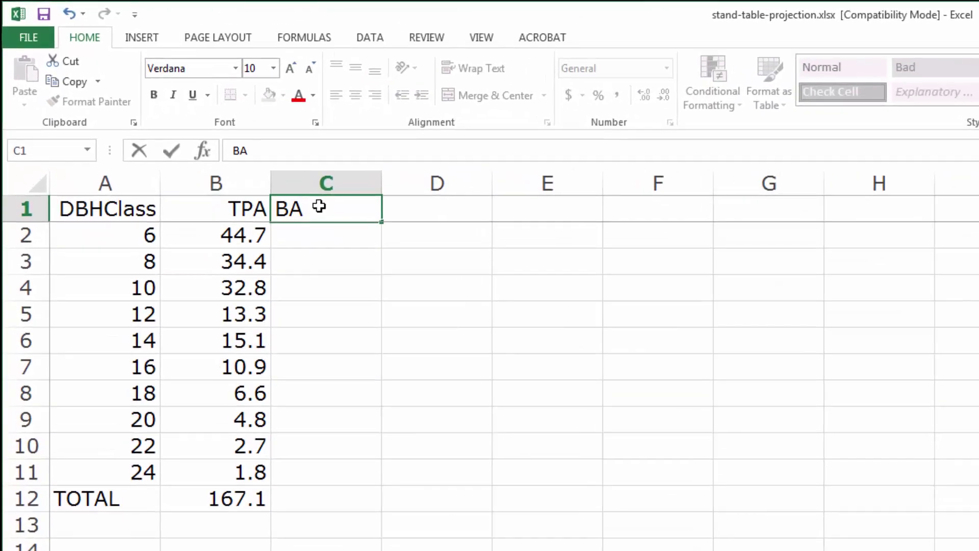
key(Return)
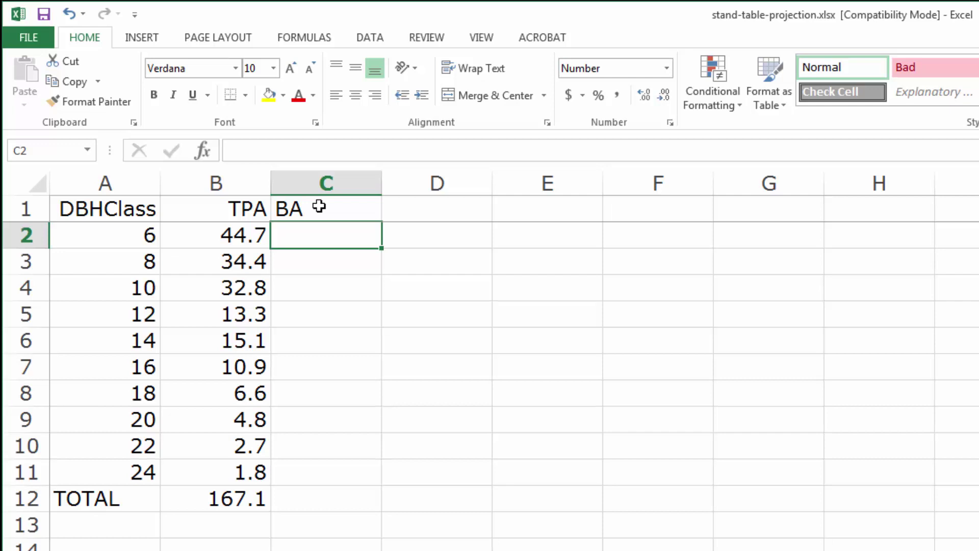
text(=0.00545)
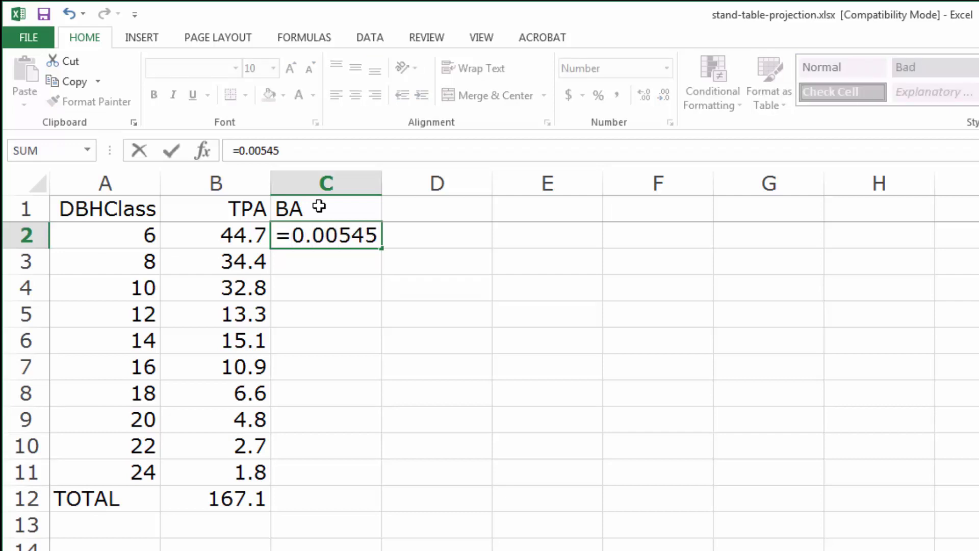
text(4^)
key(BackSpace)
text(*)
click(120, 240)
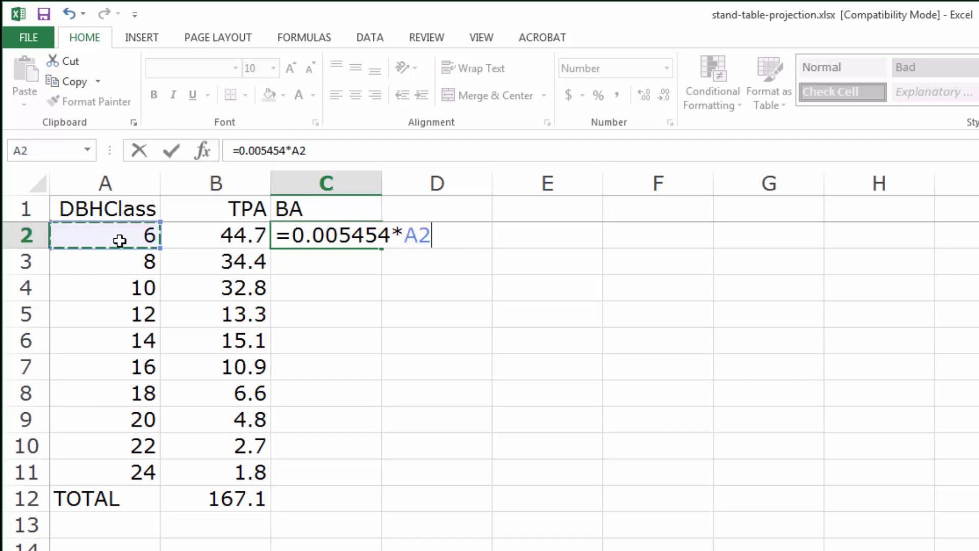
text(^2*)
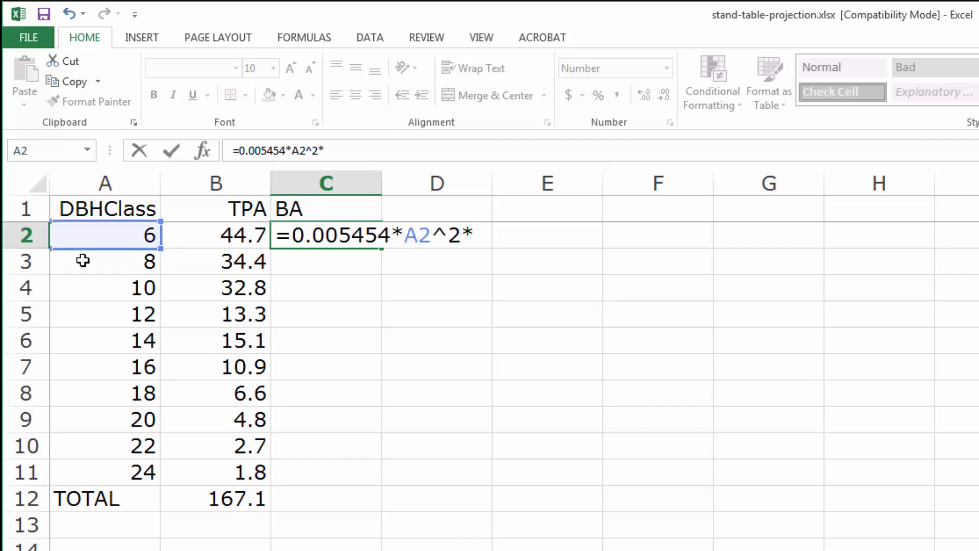
click(200, 235)
key(Return)
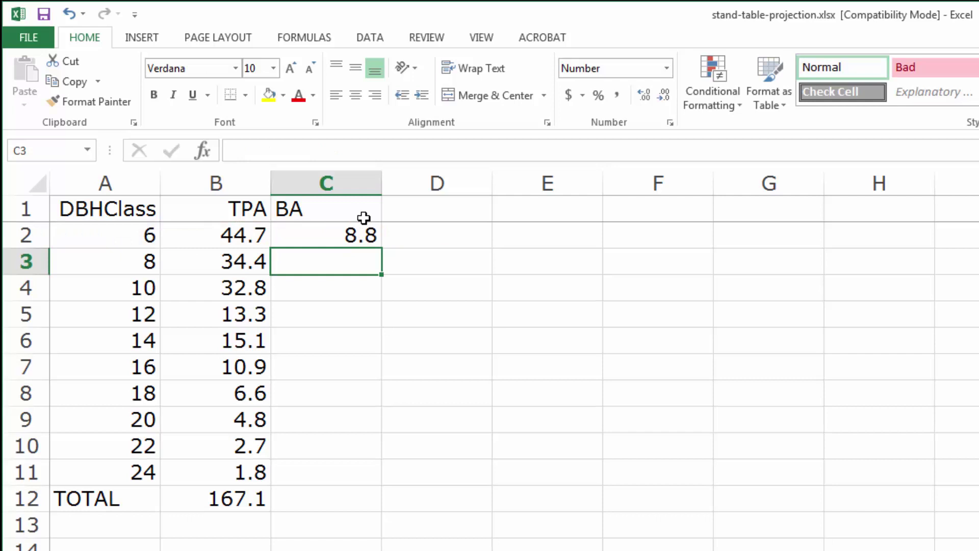
- Fill the BA formula down to C11 and reuse the TPA SUM in C12 for a 115.2 total
click(366, 234)
drag(380, 248, 356, 474)
click(235, 499)
key(ctrl+c)
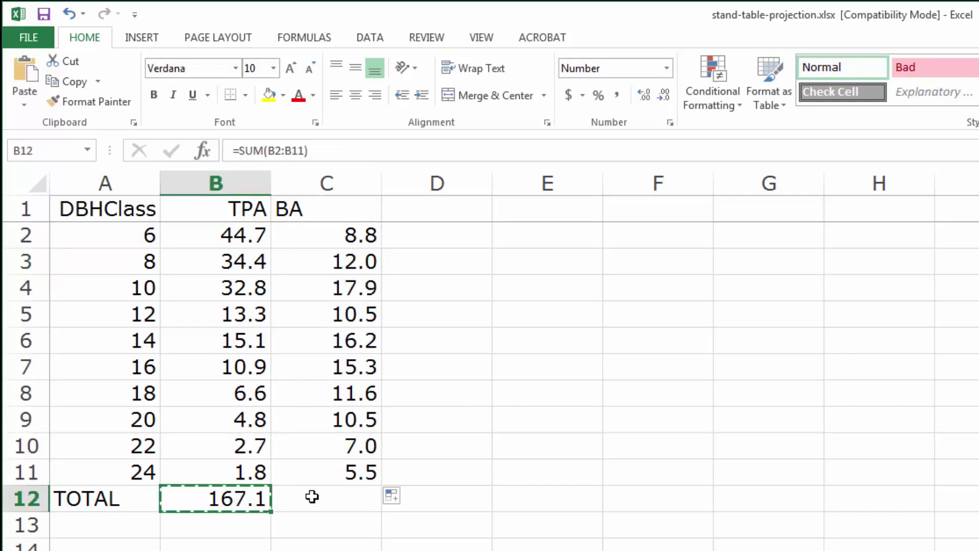
click(307, 494)
key(ctrl+v)
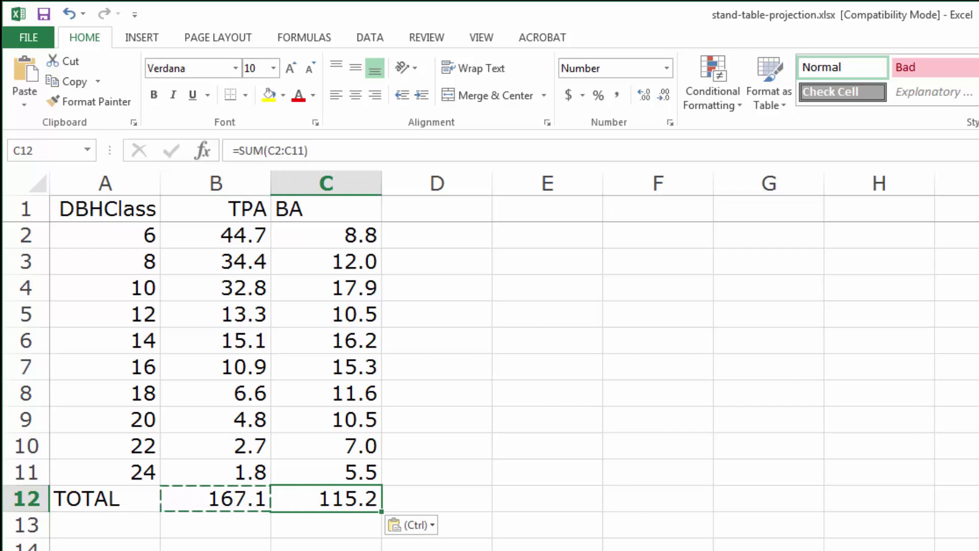
key(Escape)
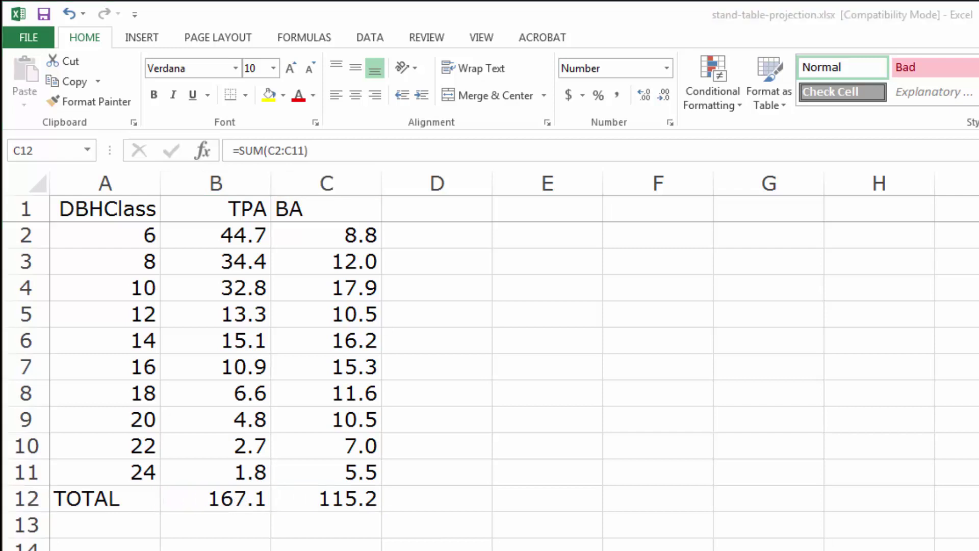
- Enter the headers HarvestTPA, HarvestBA, TPAGrow and BAGrow across D1 to G1
click(437, 206)
click(437, 207)
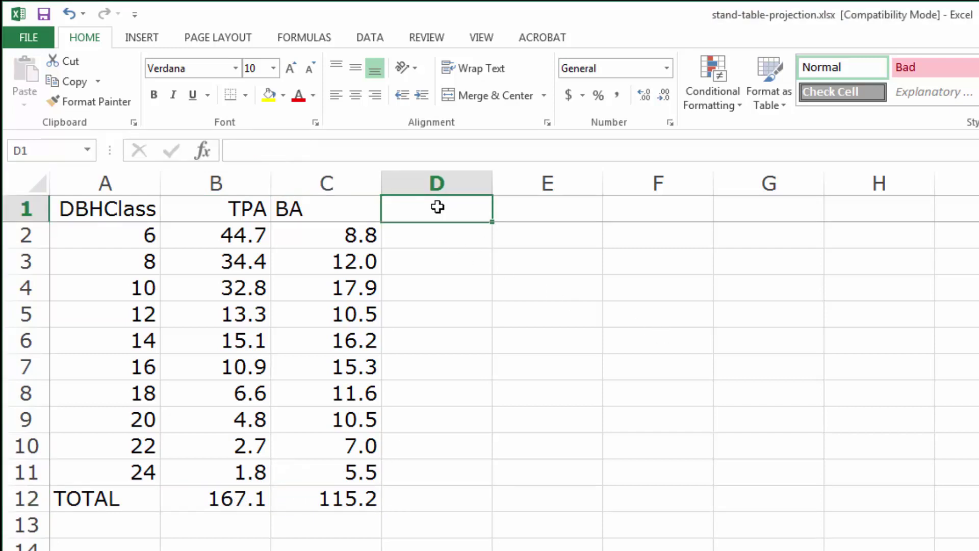
text(HarvestTPA)
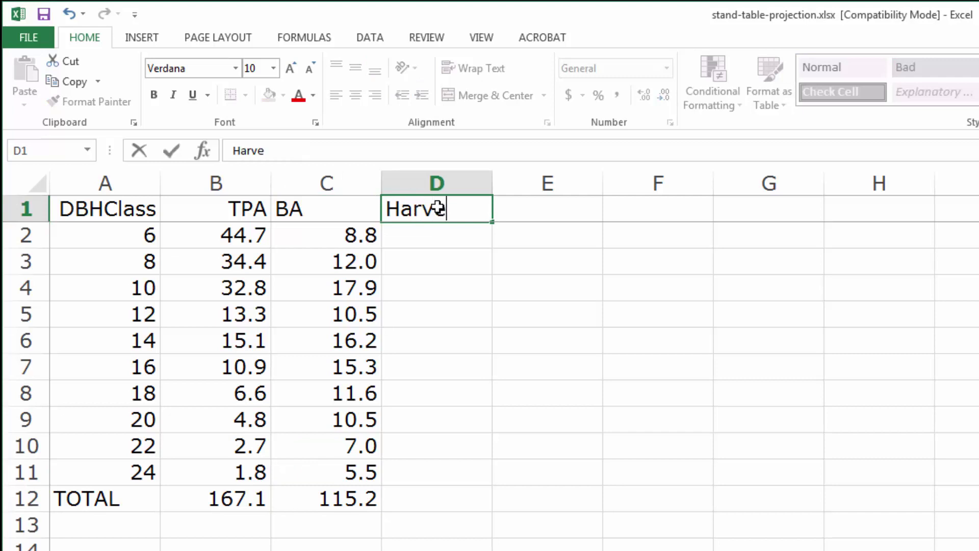
key(Tab)
text(H)
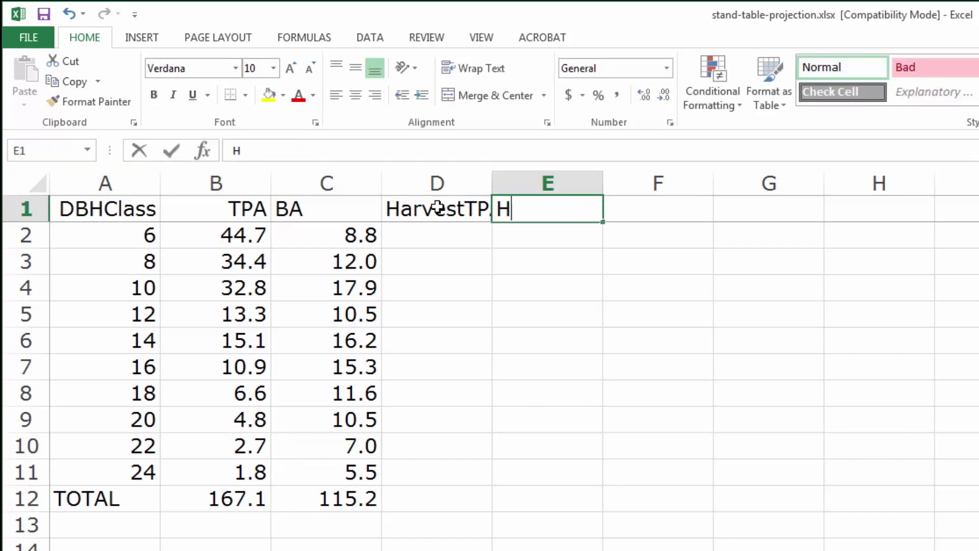
text(arvestBA)
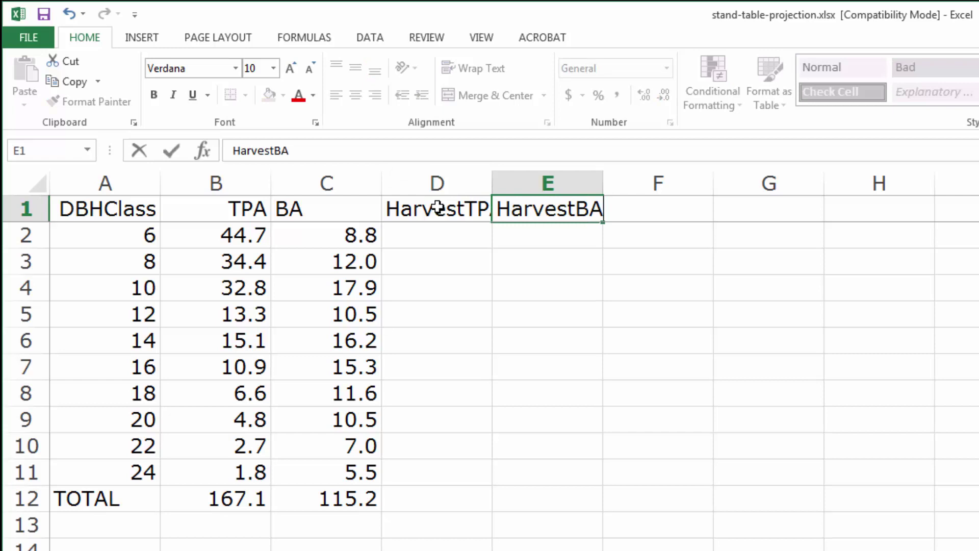
key(Tab)
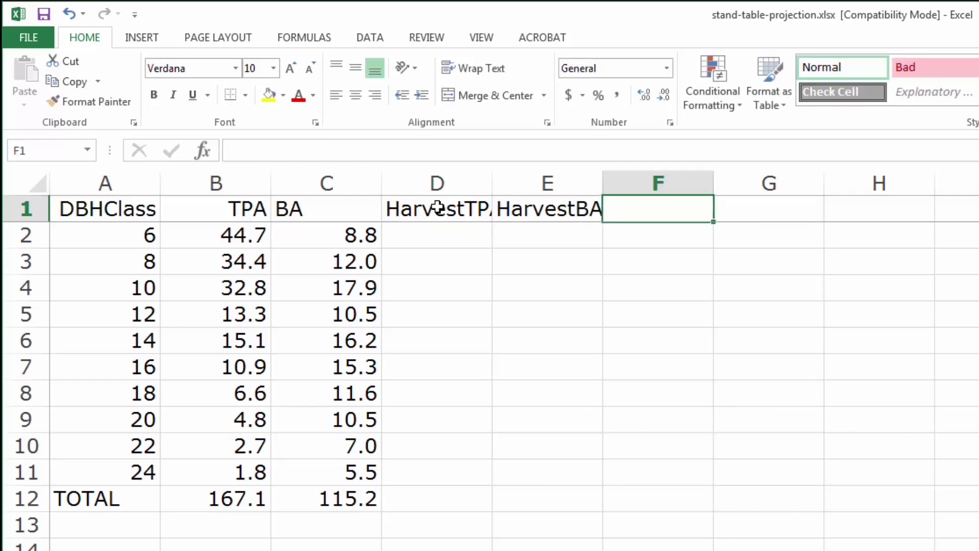
text(TPA)
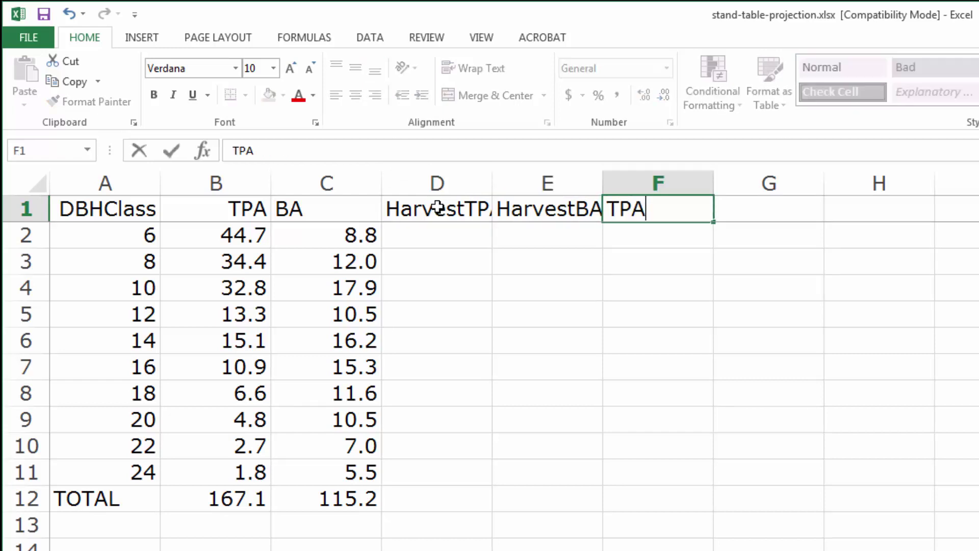
text(Gro)
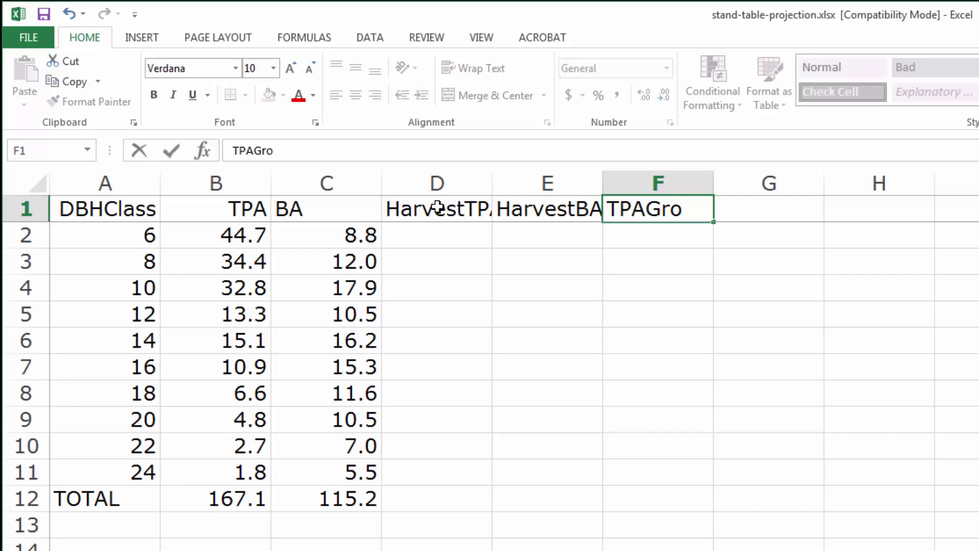
text(w)
key(Tab)
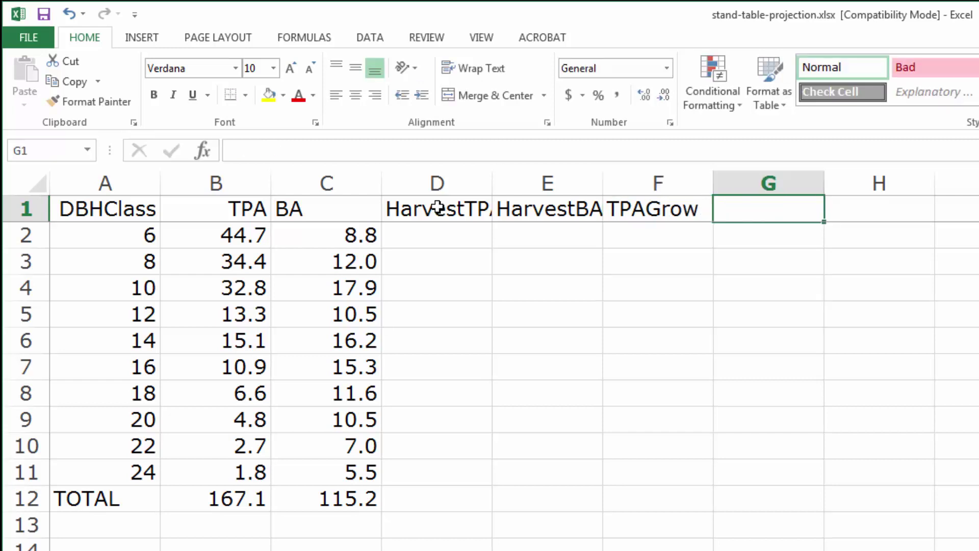
text(BAGrow)
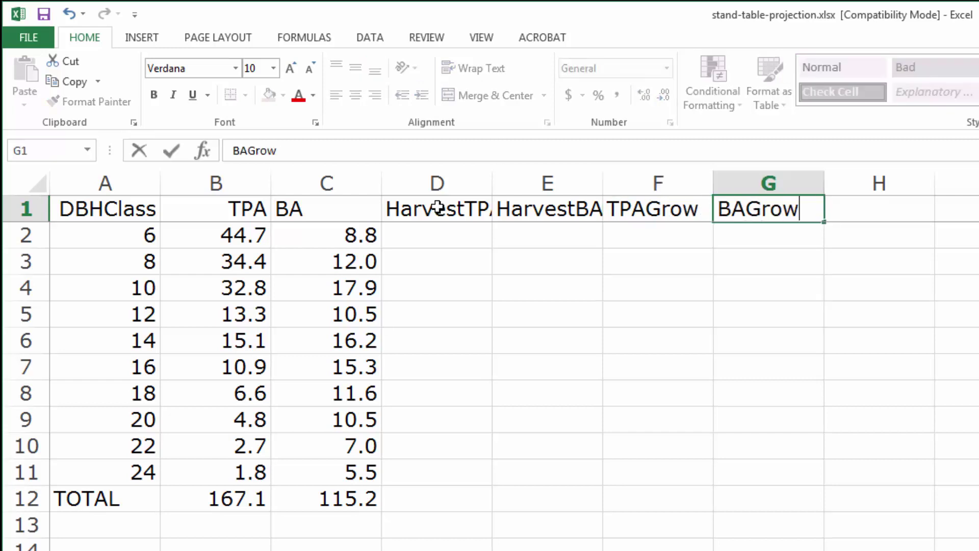
key(Return)
key(Right)
key(Right)
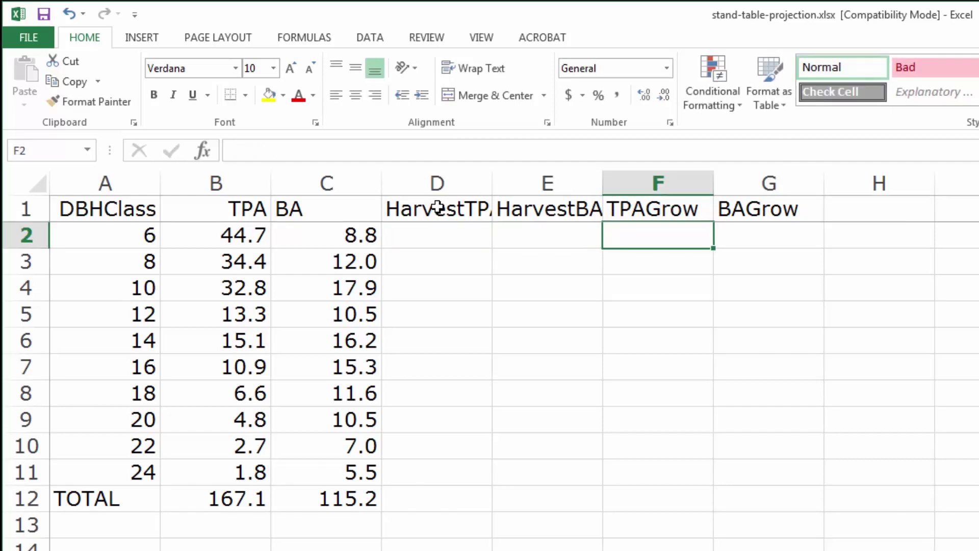
- In row 2, set TPAGrow to TPA minus HarvestTPA and BAGrow to BA minus HarvestBA
text(=)
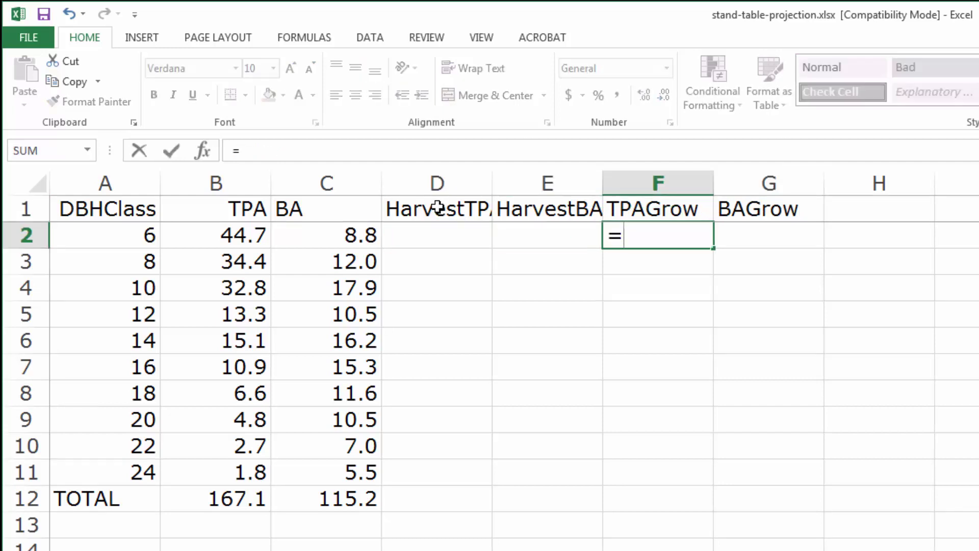
click(234, 234)
text(-)
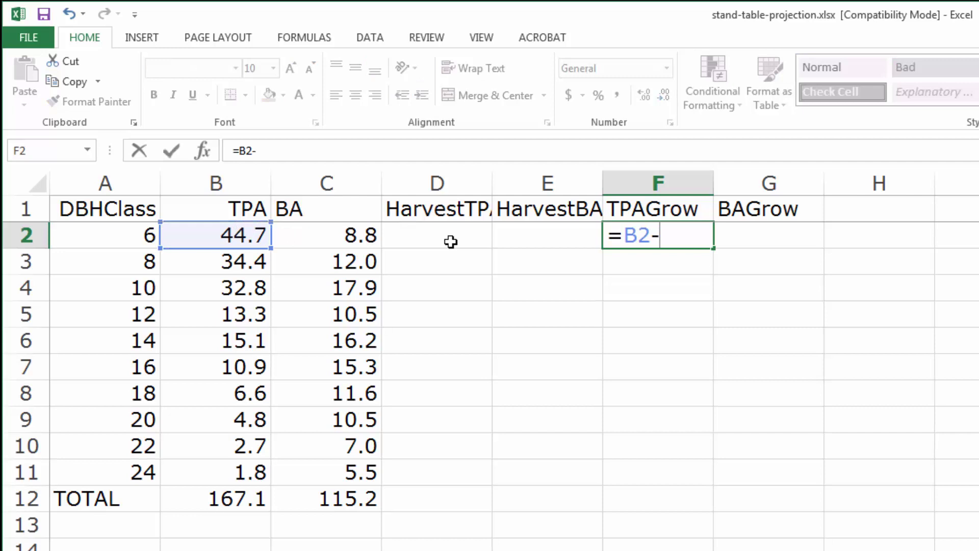
click(451, 241)
key(Return)
click(754, 229)
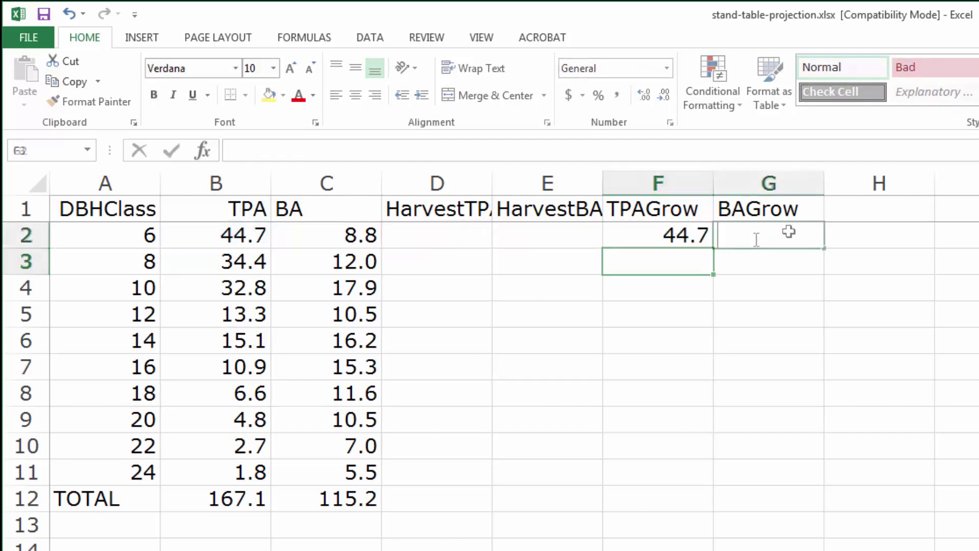
text(=)
click(368, 235)
text(-)
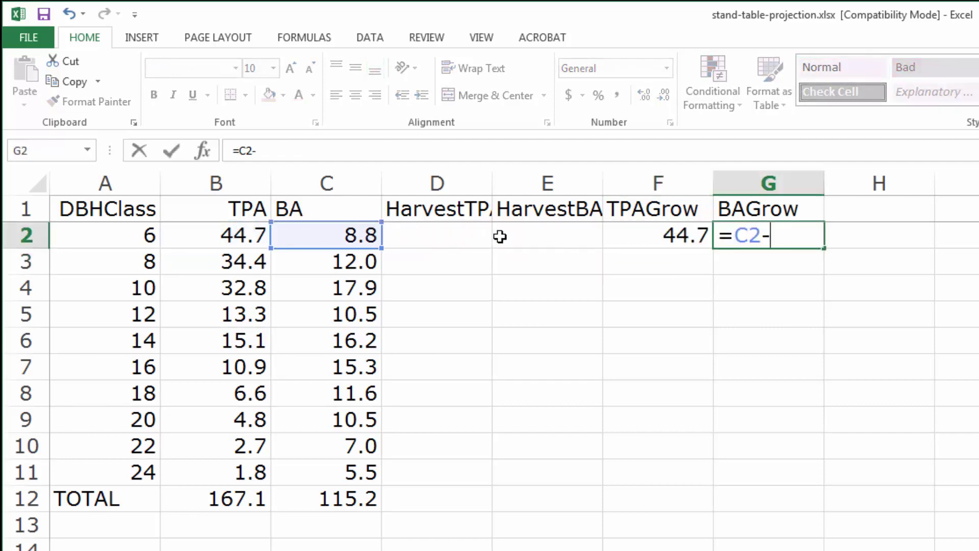
click(562, 239)
key(Return)
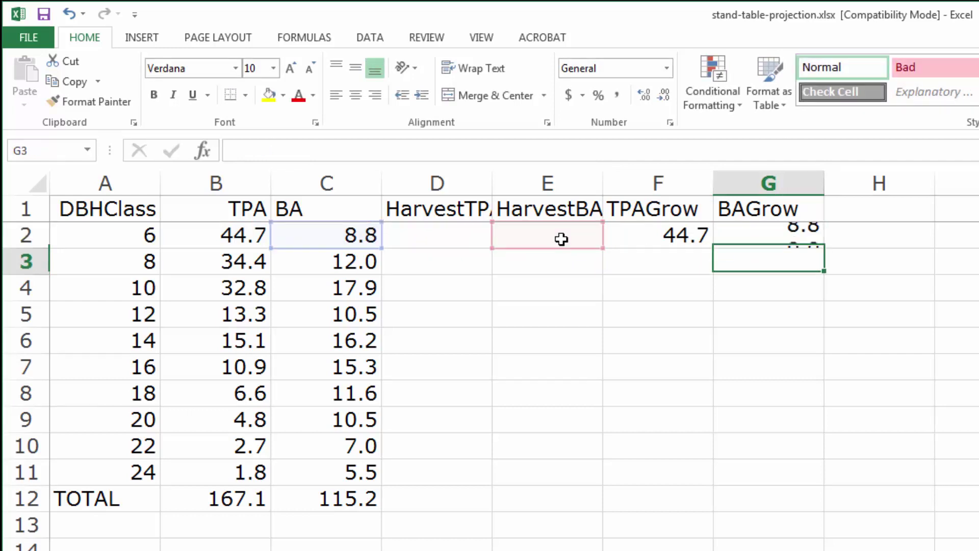
- Paste the C12 SUM into F12:G12 and fill both growth formulas to row 11, totalling 167.1 and 115.2
drag(665, 236, 813, 446)
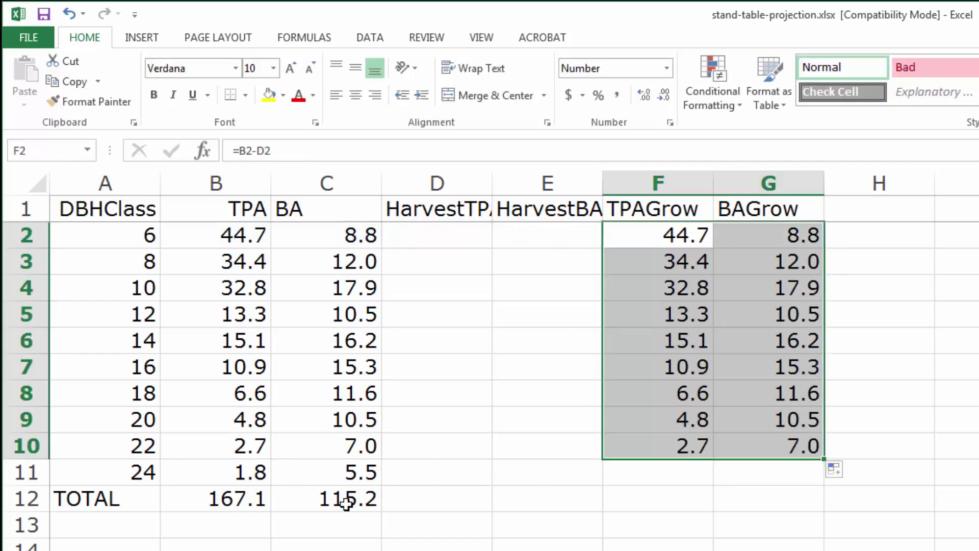
click(347, 502)
key(ctrl+c)
click(673, 495)
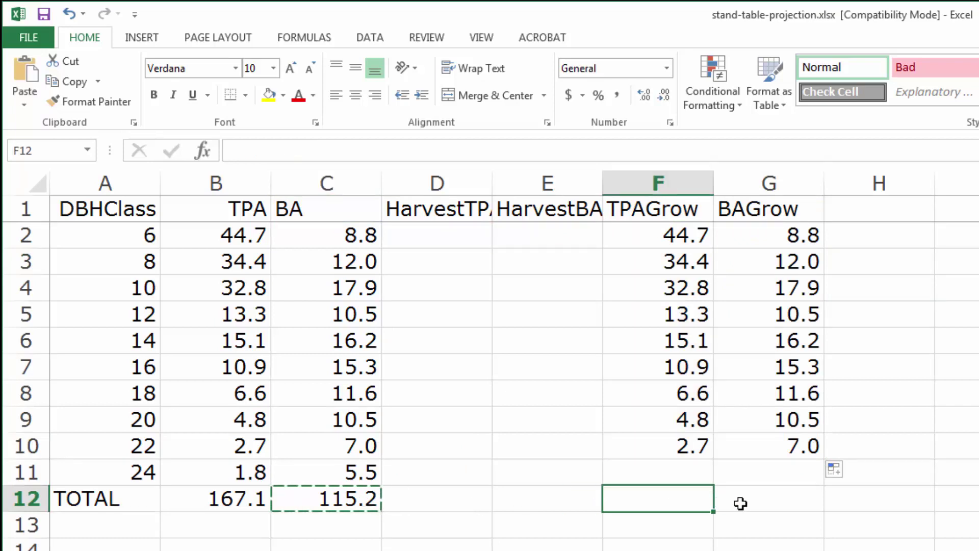
key(ctrl+v)
click(769, 504)
key(ctrl+v)
drag(694, 445, 821, 474)
click(791, 506)
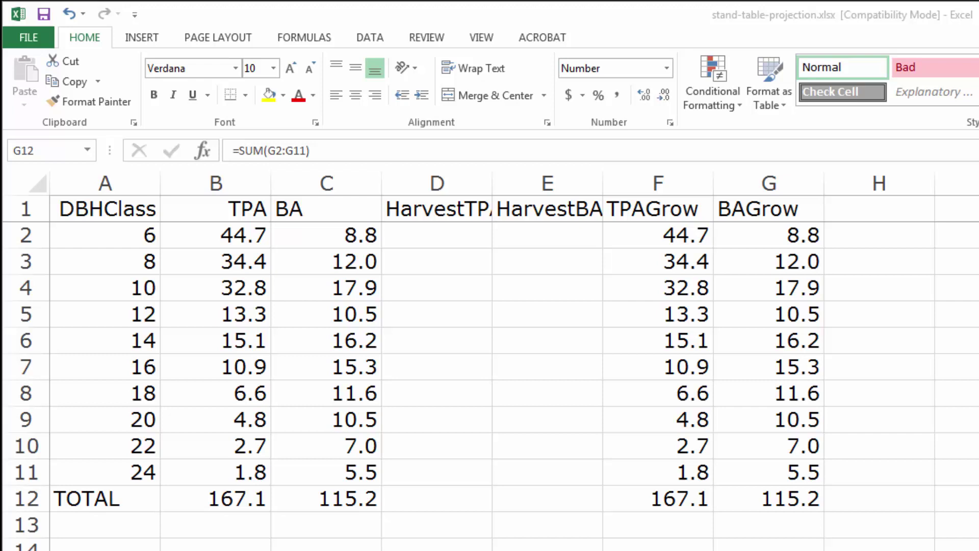
- Copy DeltaDBH (B1:B11) from DBHincrement.xlsx and paste it as values into column H
click(543, 448)
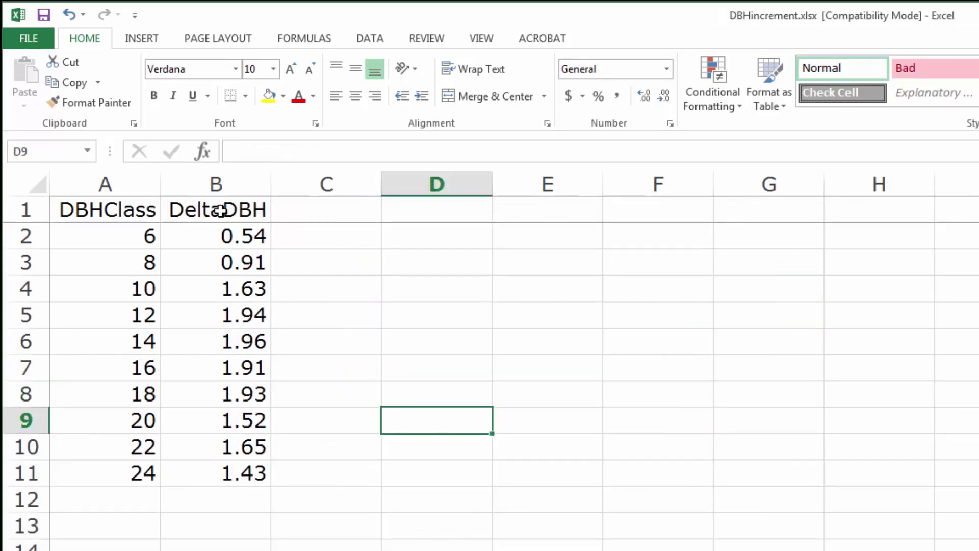
drag(220, 211, 213, 484)
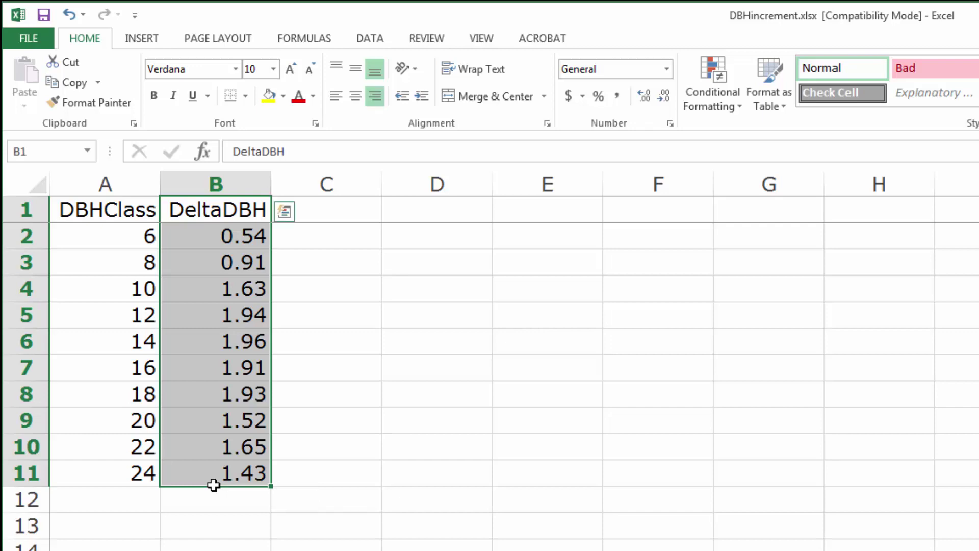
key(ctrl+c)
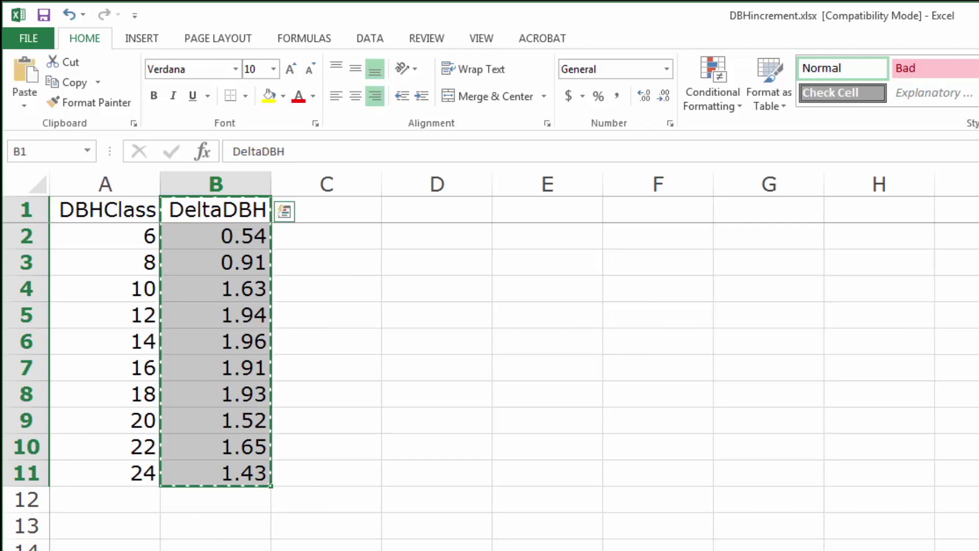
key(alt+Tab)
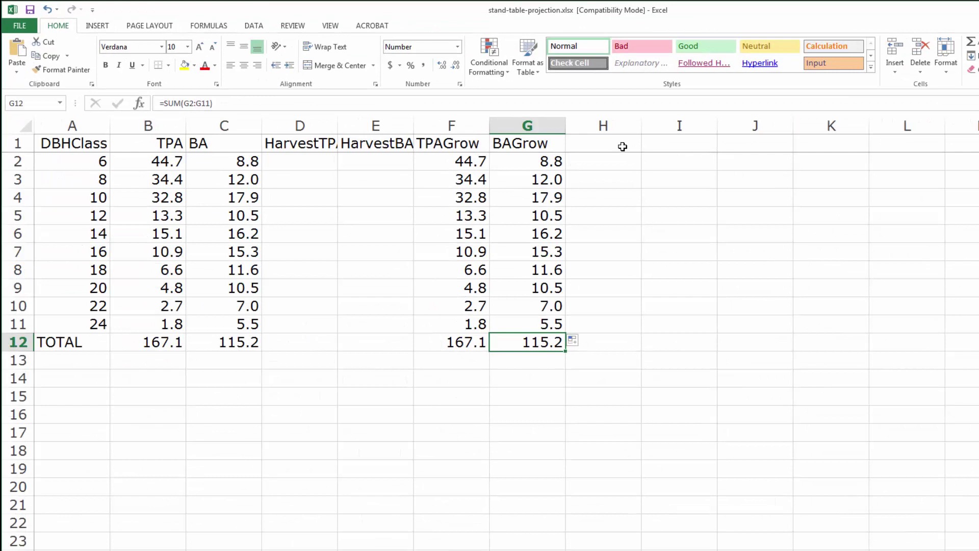
right_click(623, 146)
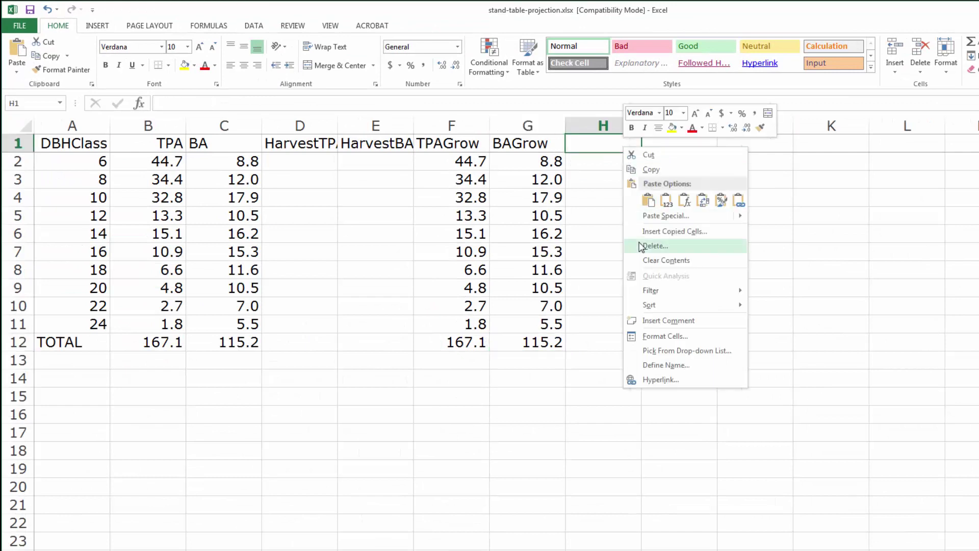
mouse_move(649, 217)
click(758, 282)
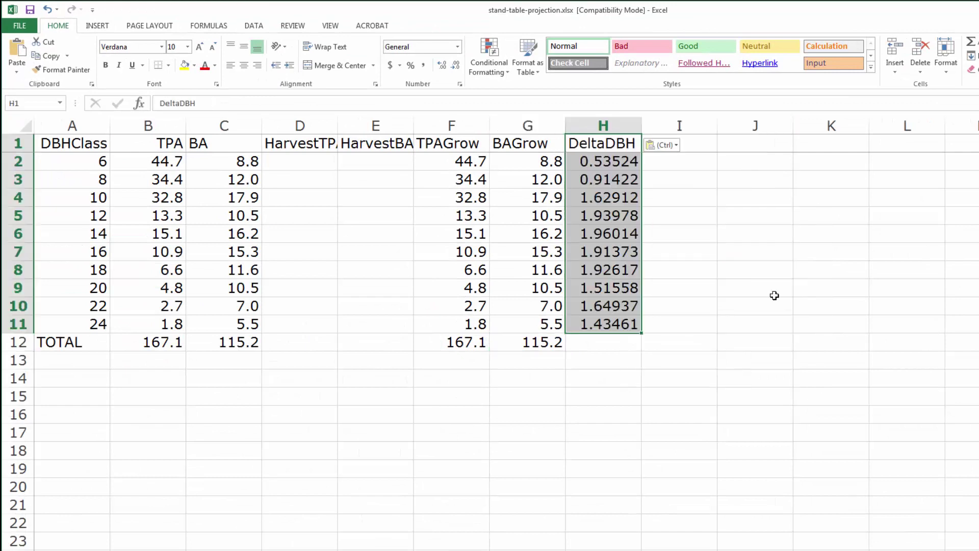
click(679, 144)
- Add an MR header in I1 with =H2/2 filled down to I11 (0.26762 to 0.7173)
text(MR)
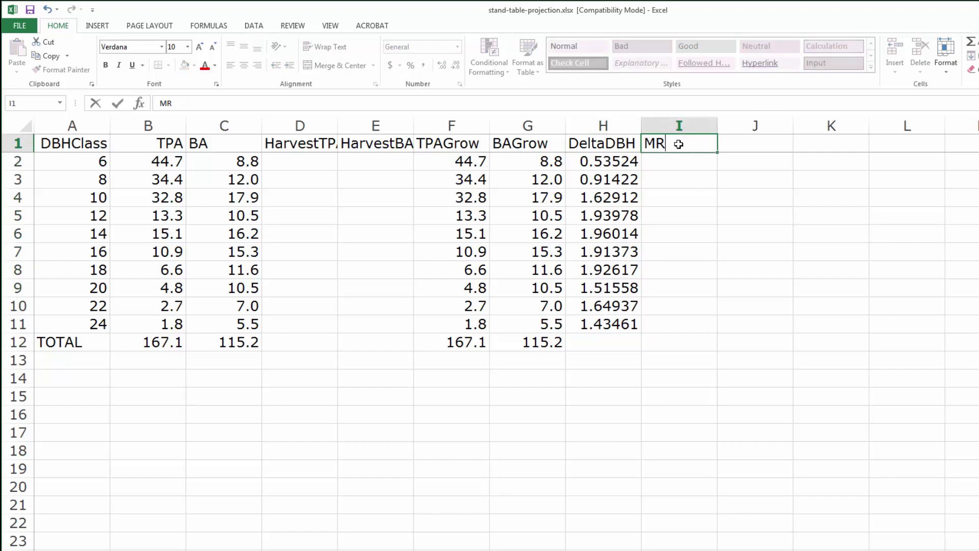
key(Return)
text(=)
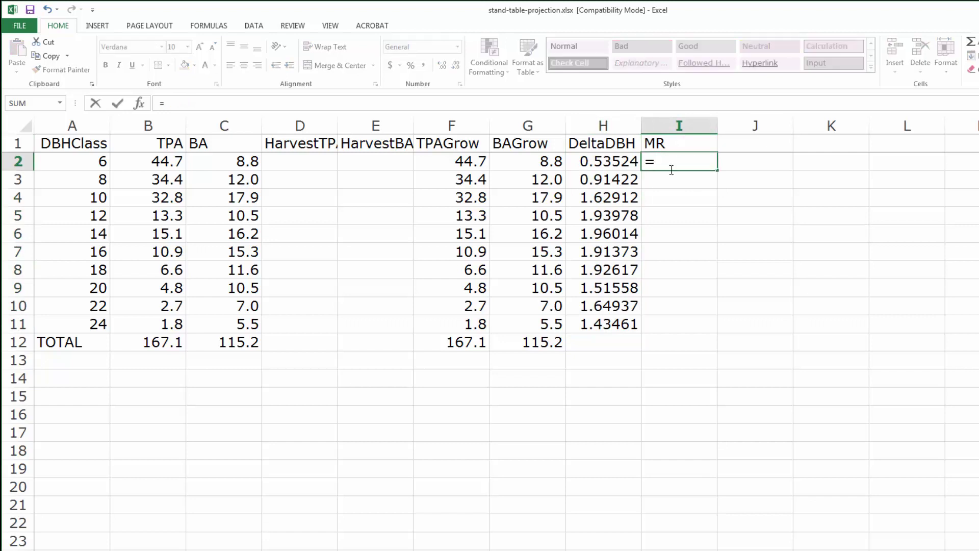
click(608, 162)
text(/2)
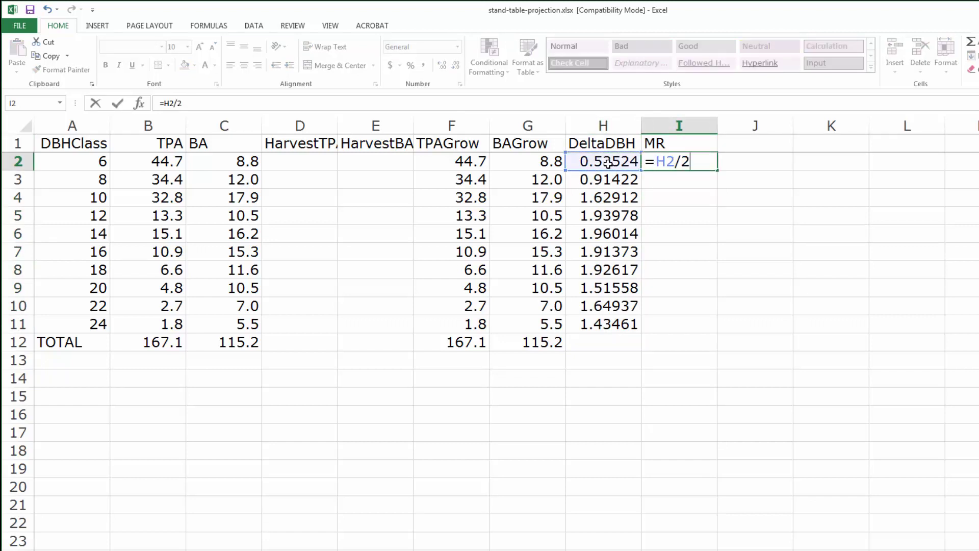
key(Return)
click(703, 162)
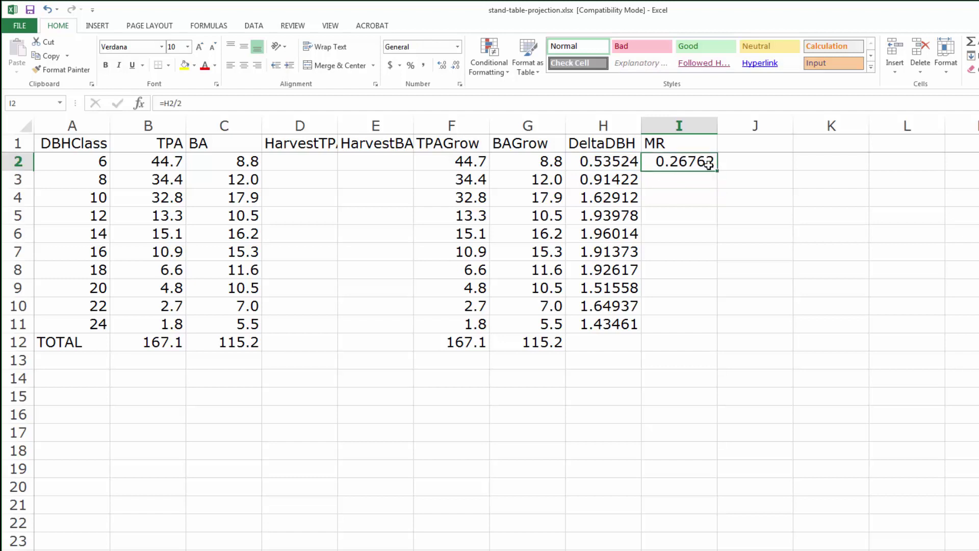
drag(717, 170, 691, 334)
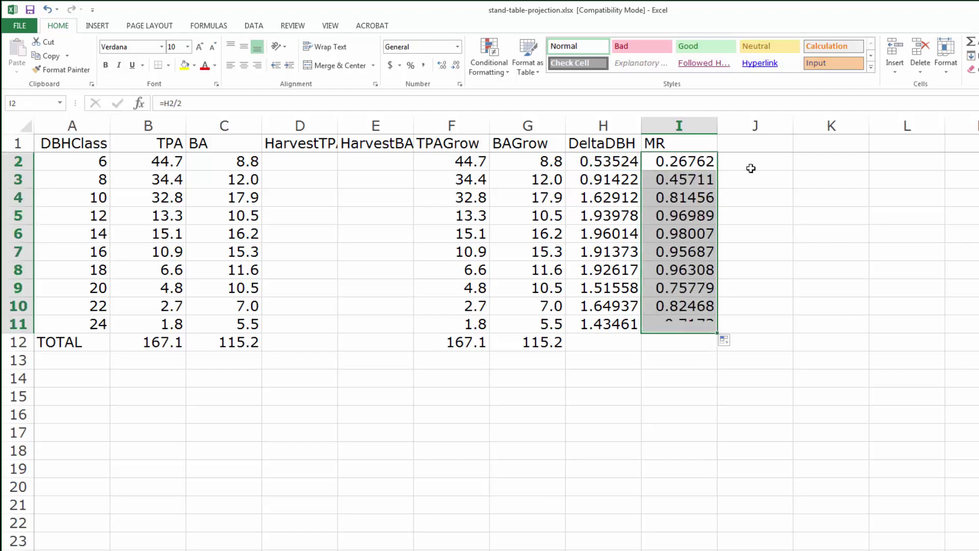
click(753, 144)
- Type the Upgrowth header in J1
text(Upg)
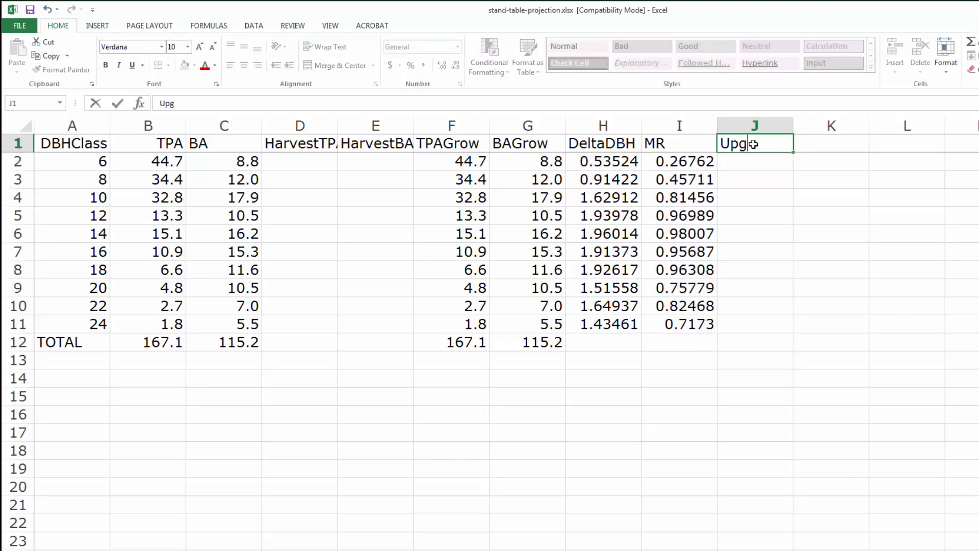
text(ra)
key(BackSpace)
text(orot)
key(BackSpace)
text(wth)
key(Return)
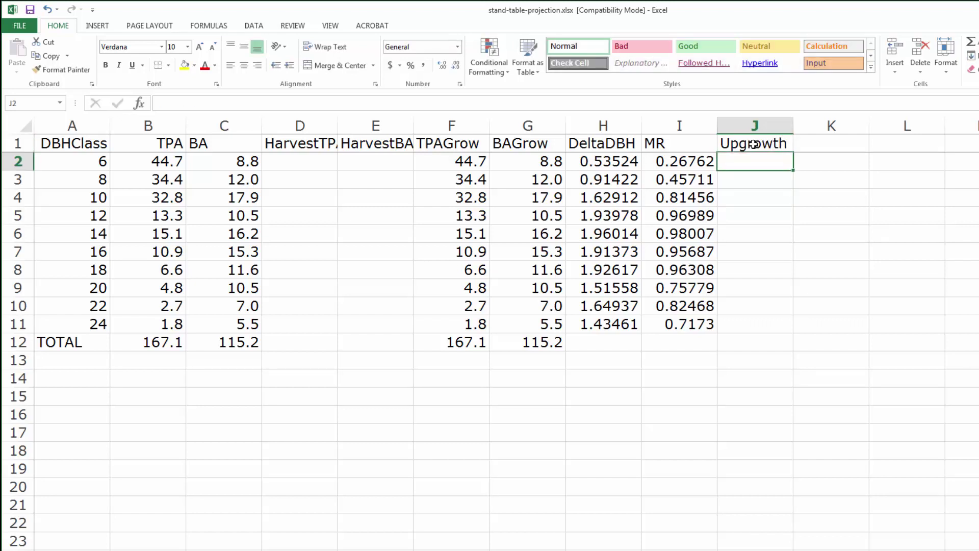
- Enter =I2*F2 in J2 and fill it down to J11 (11.9727 to 1.25758)
text(=)
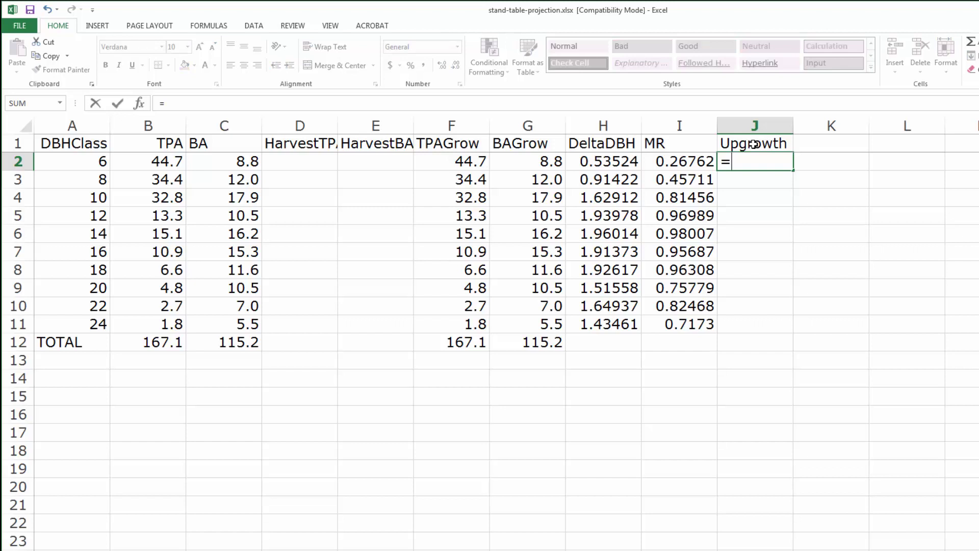
click(680, 161)
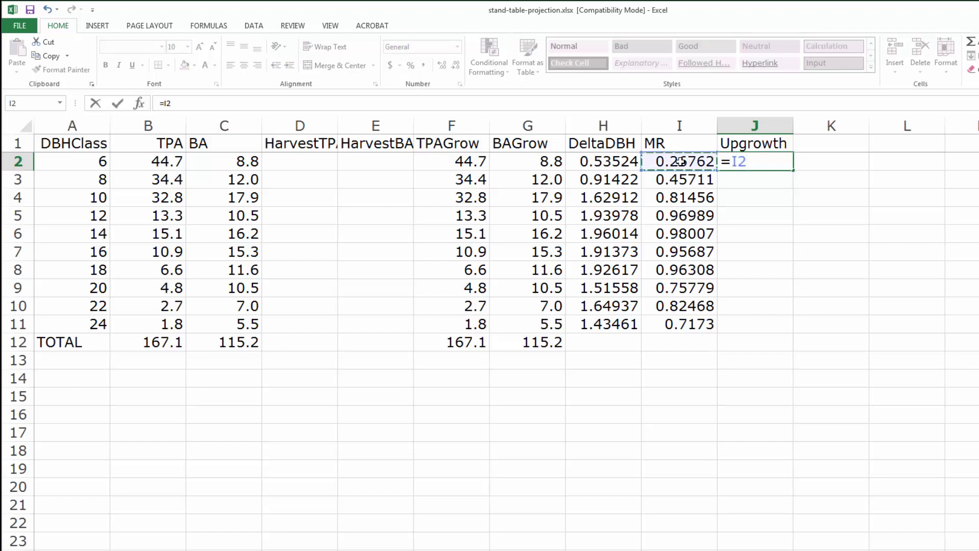
text(*)
click(462, 161)
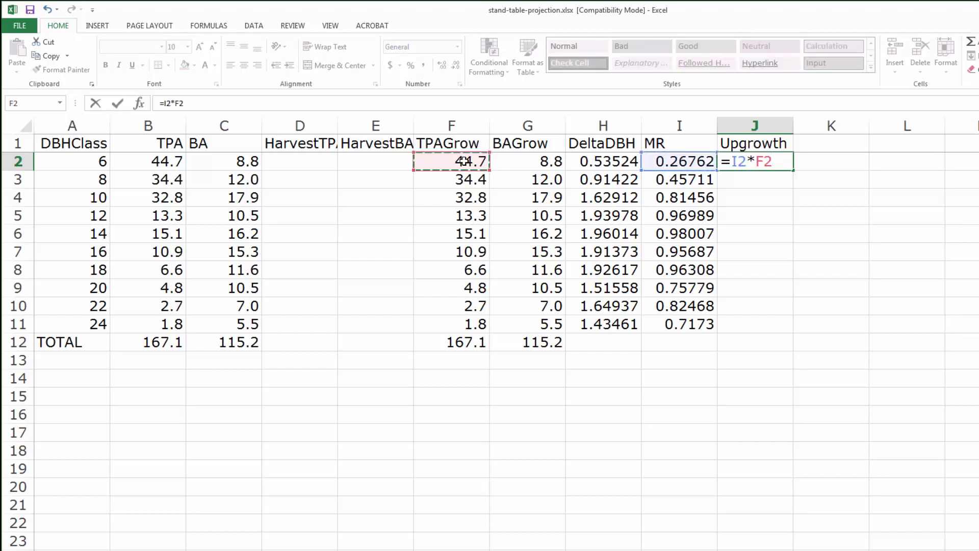
key(Return)
click(785, 162)
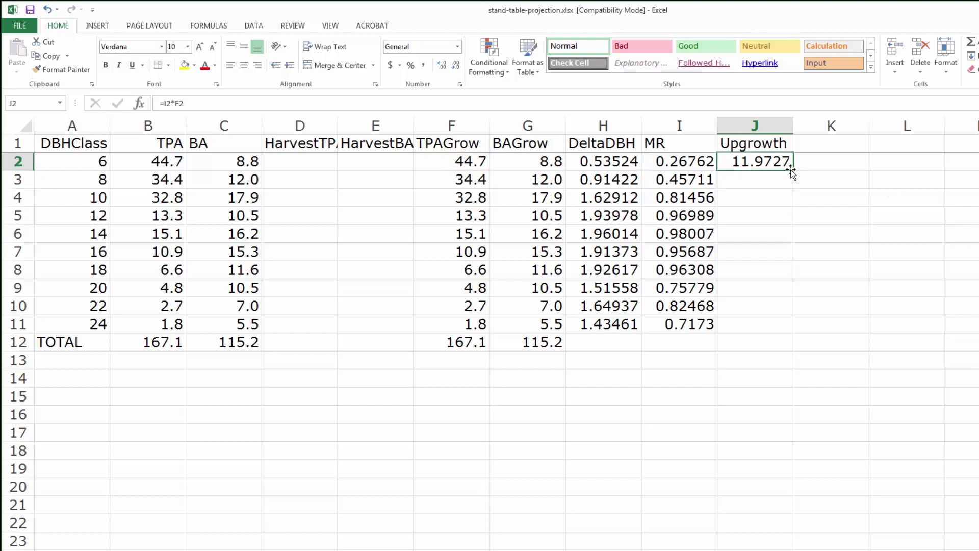
drag(790, 171, 778, 329)
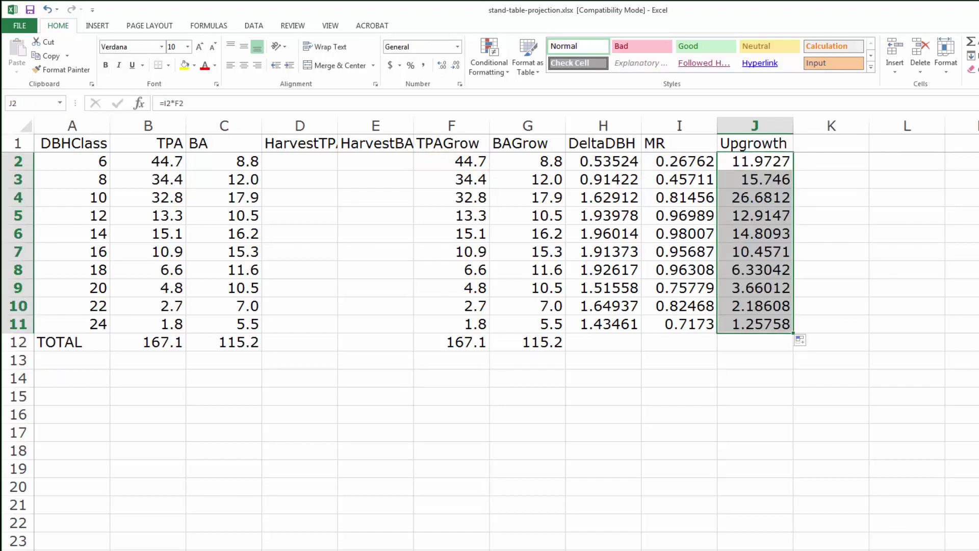
click(774, 326)
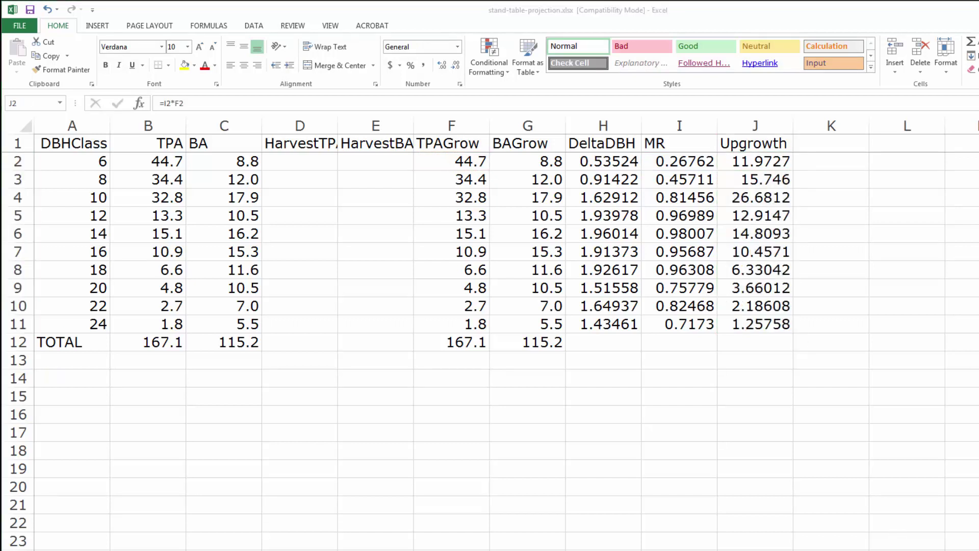
click(829, 144)
- Add a TPA t+10 header in K1 and set K2 to TPAGrow minus Upgrowth (32.8)
text(T)
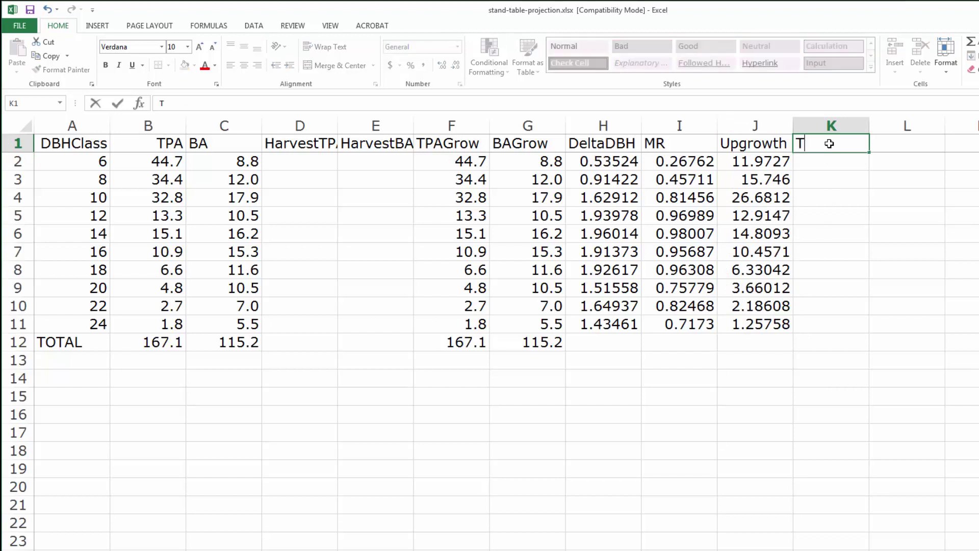
text(PA t+10)
key(Return)
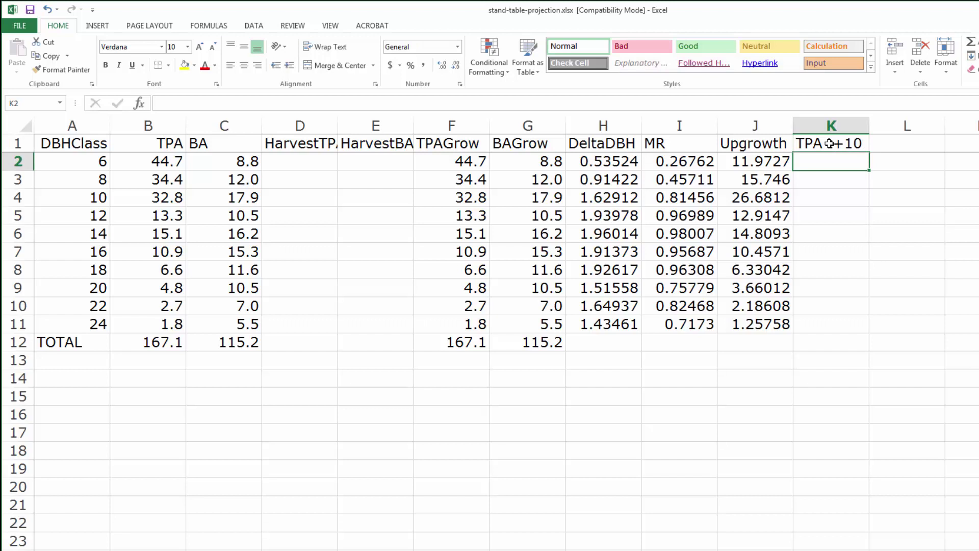
text(=)
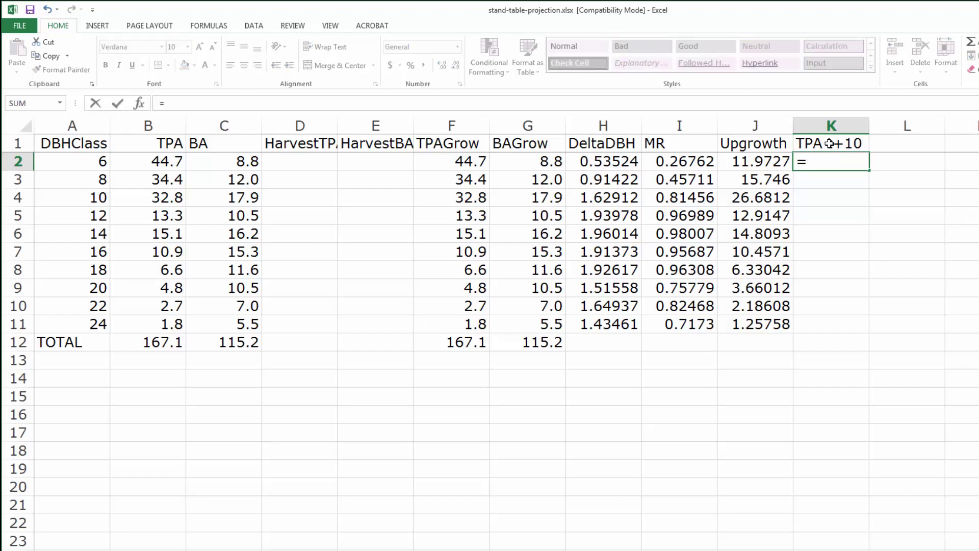
key(Left)
key(Left)
key(Left)
key(Left)
key(Left)
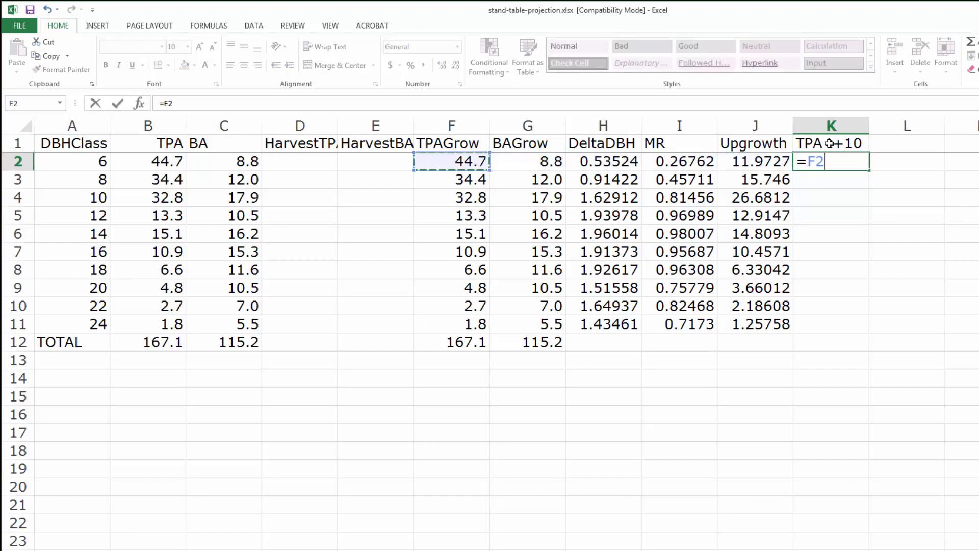
text(-)
key(Left)
key(Return)
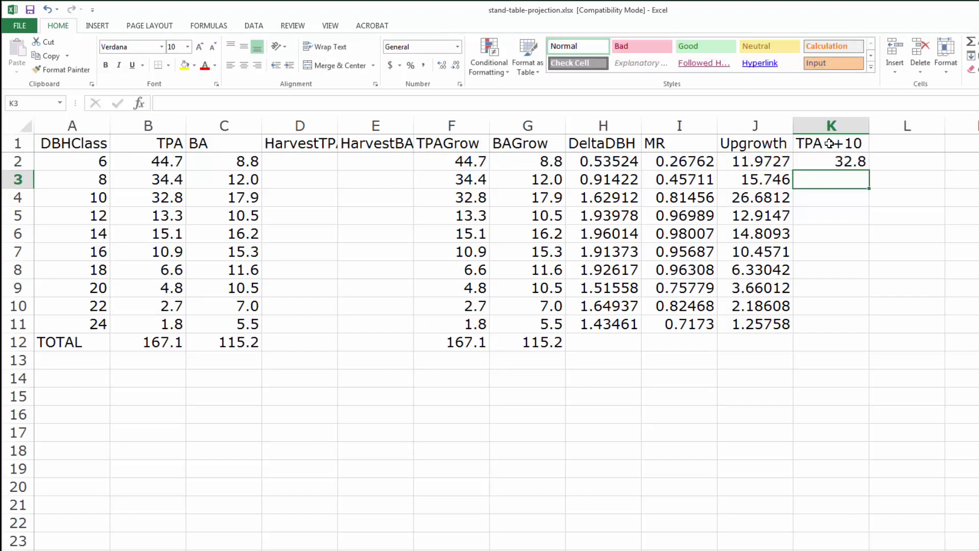
- Enter =F3-J3+J2 in K3 and fill it down to K11 (30.7 to 2.7)
text(=)
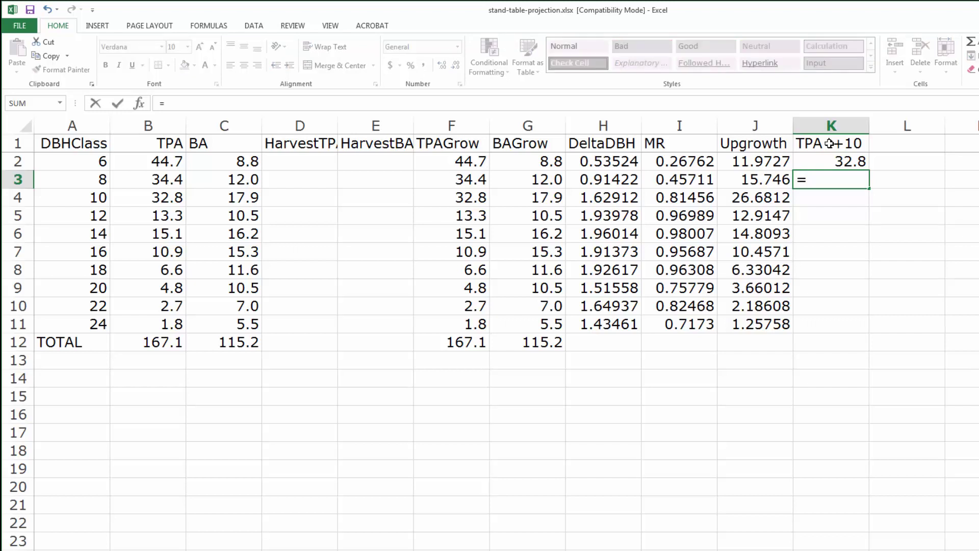
key(Left)
key(Left)
key(Left)
key(Left)
key(Left)
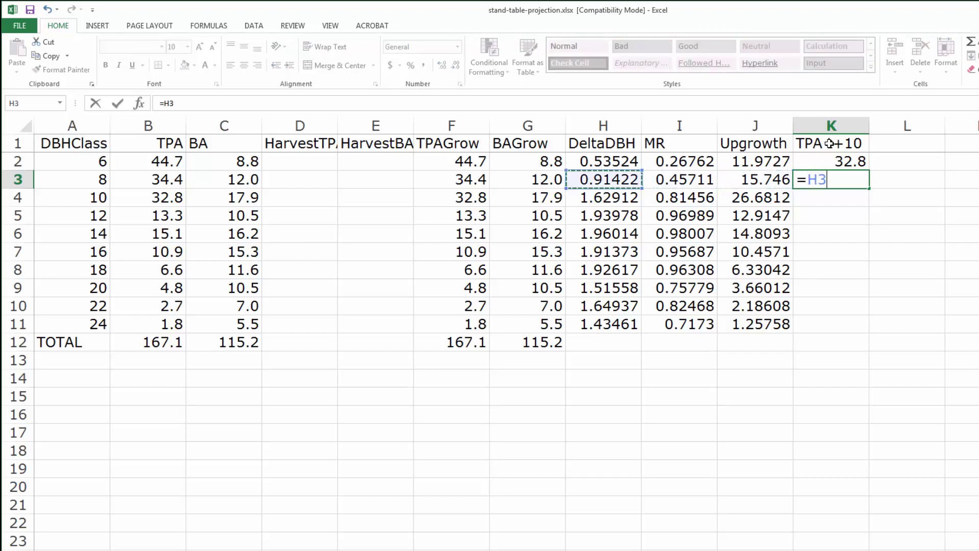
text(-)
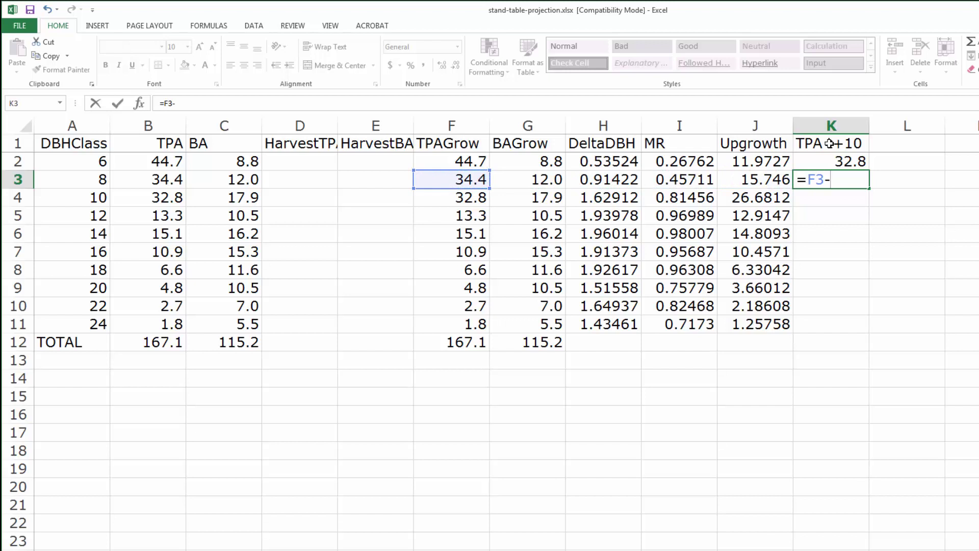
key(Left)
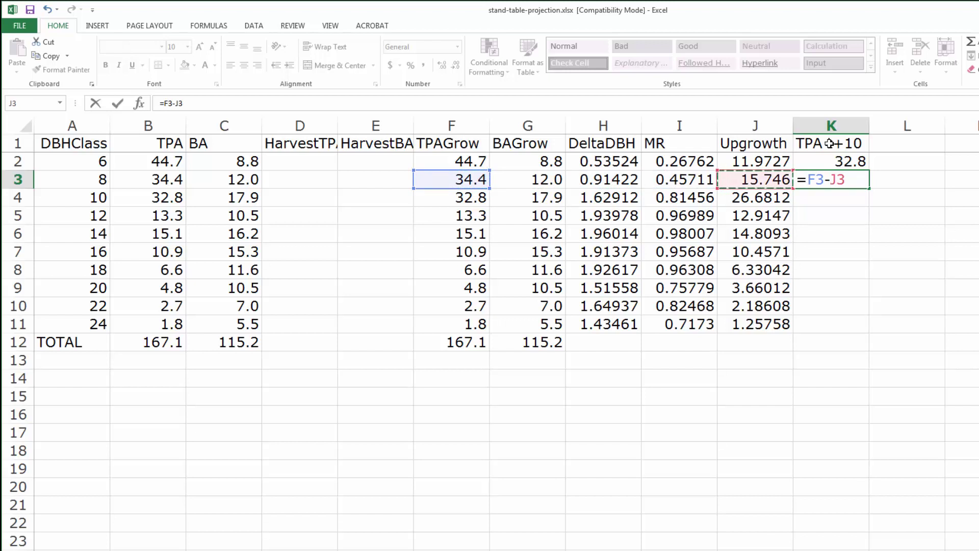
text(+)
key(Up)
key(Left)
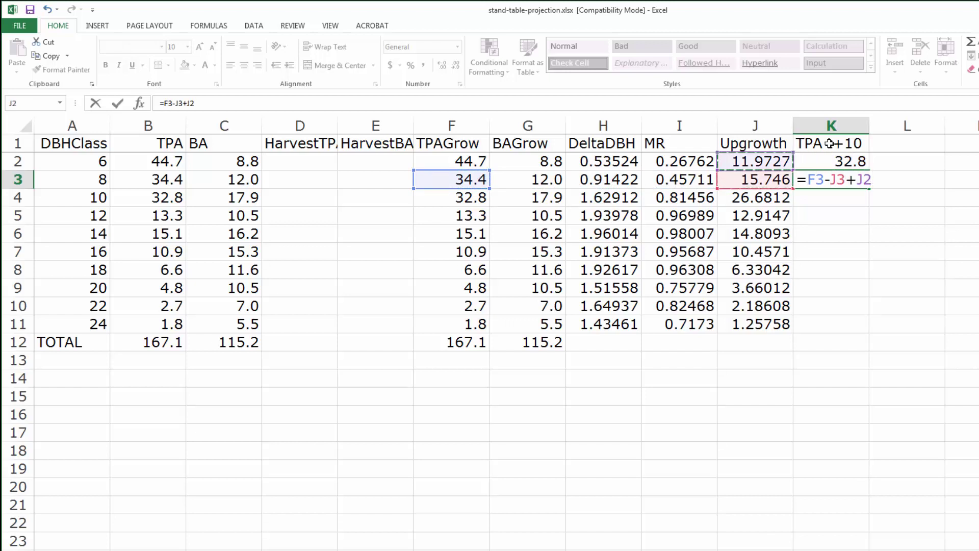
key(Return)
click(865, 182)
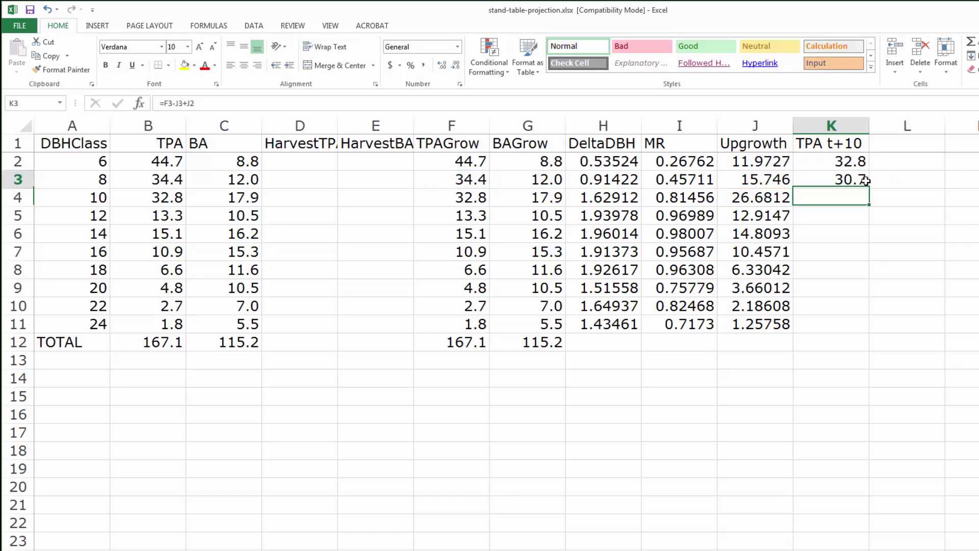
double_click(869, 187)
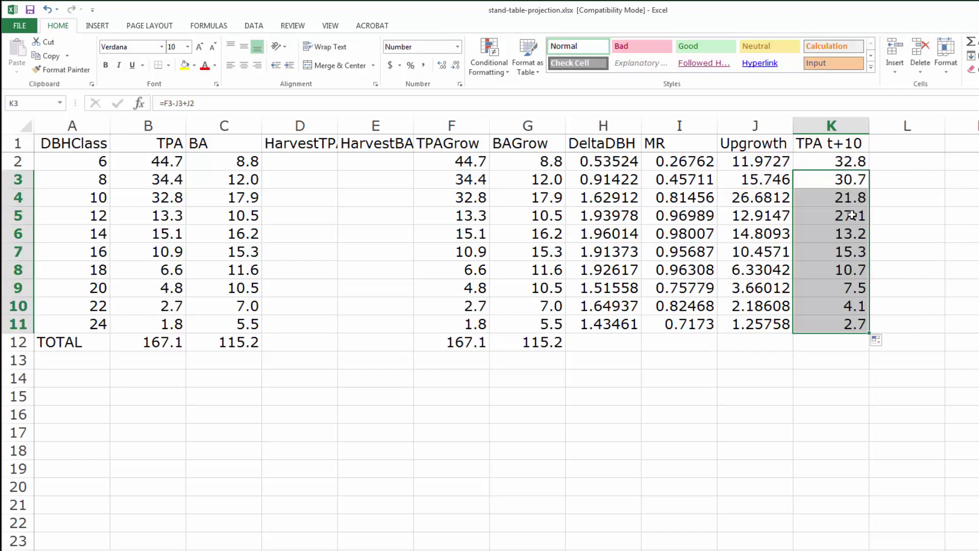
- Clear the Upgrowth value in J11 for the 24-inch class so its TPA t+10 becomes 3.9
click(27, 324)
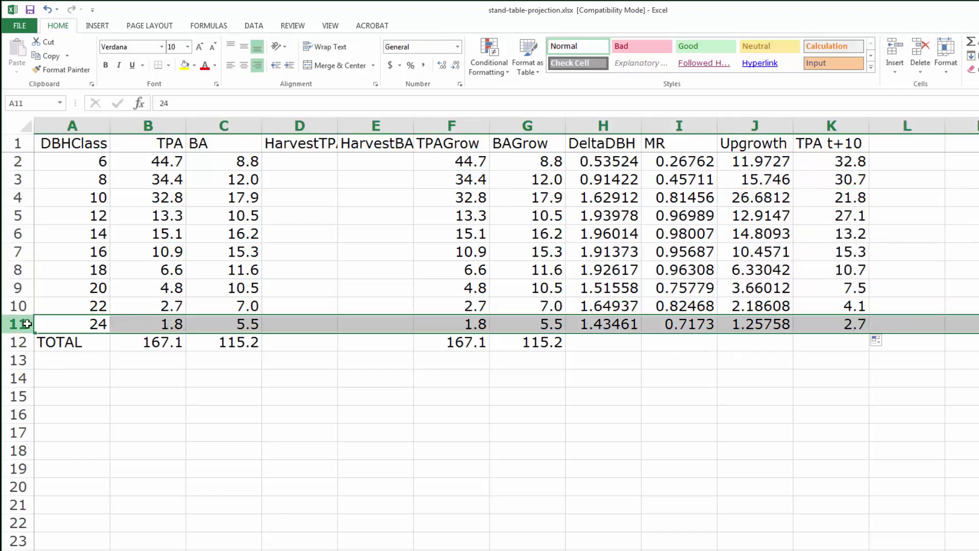
click(745, 324)
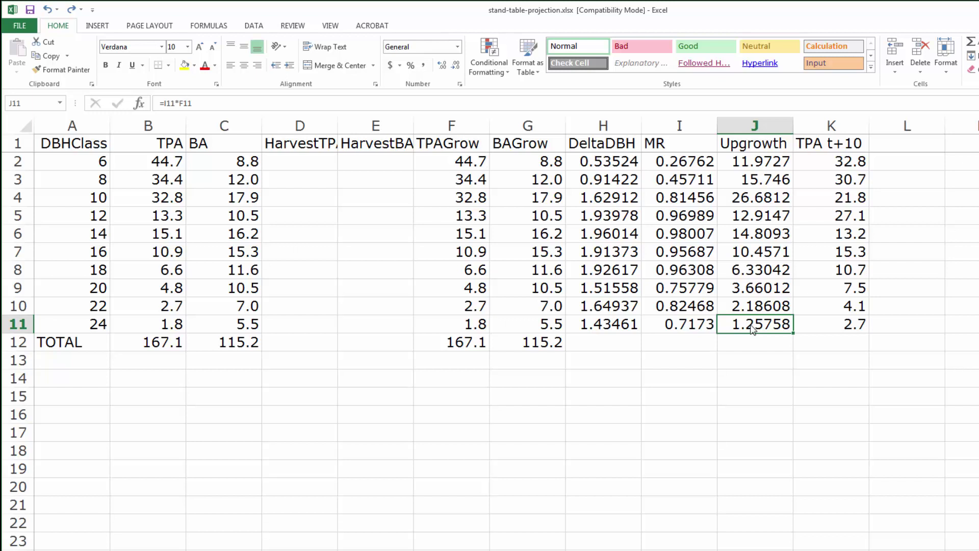
key(Delete)
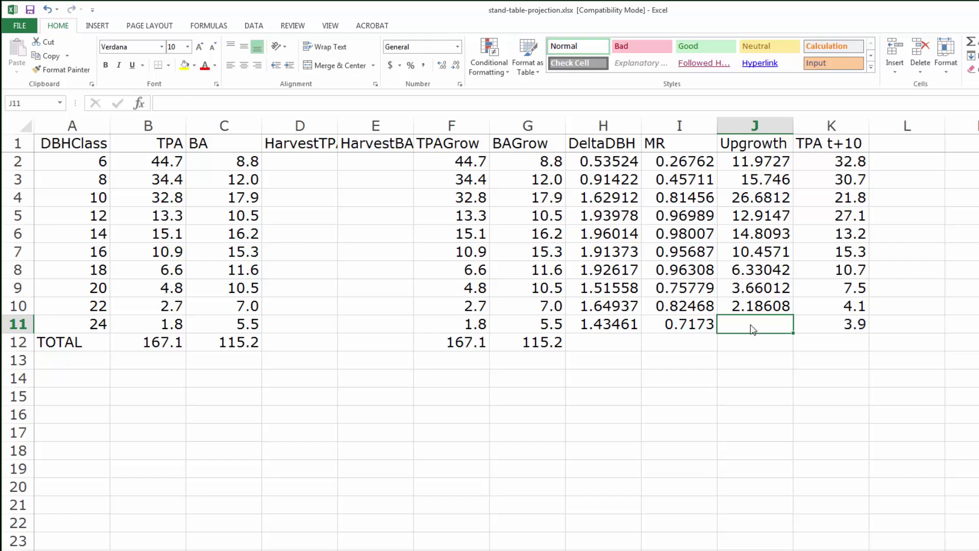
- Add a BA t+10 header in L1 and fill =0.005454*A2^2*K2 down from L2 (6.43322)
click(899, 144)
text(BA)
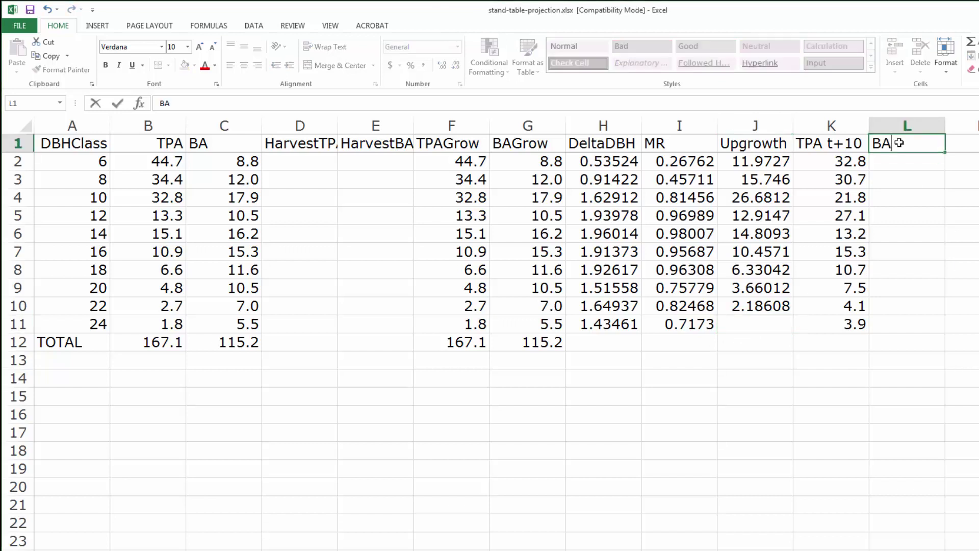
text( t+10)
key(Return)
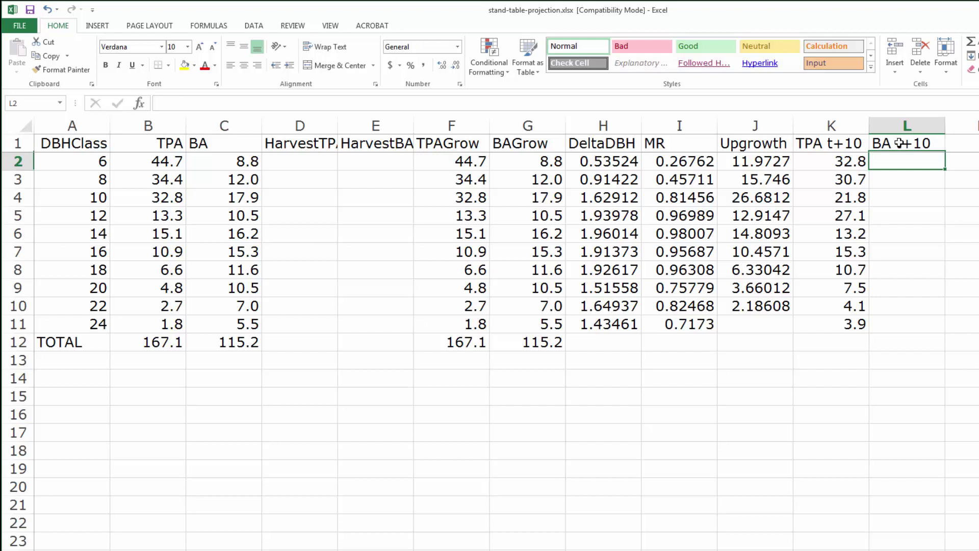
text(=0.0)
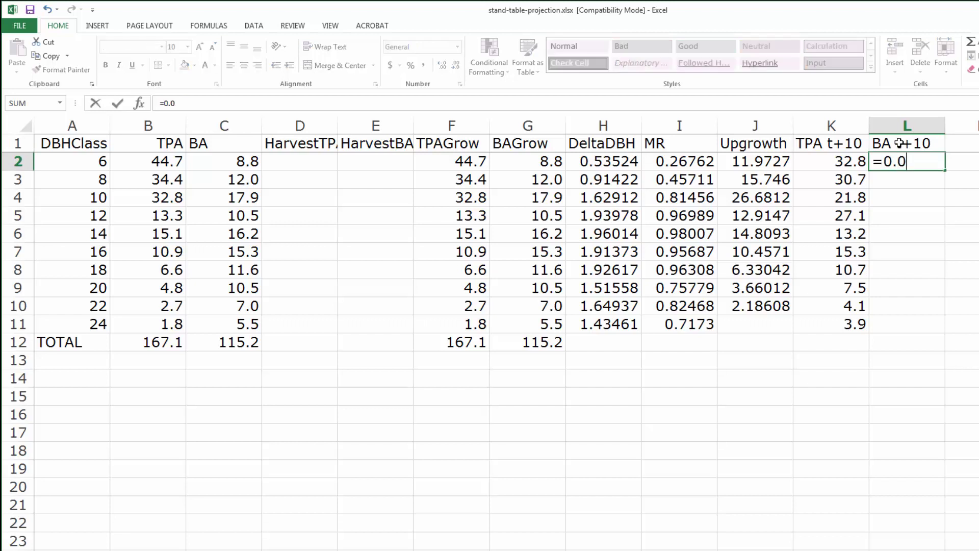
text(05454*)
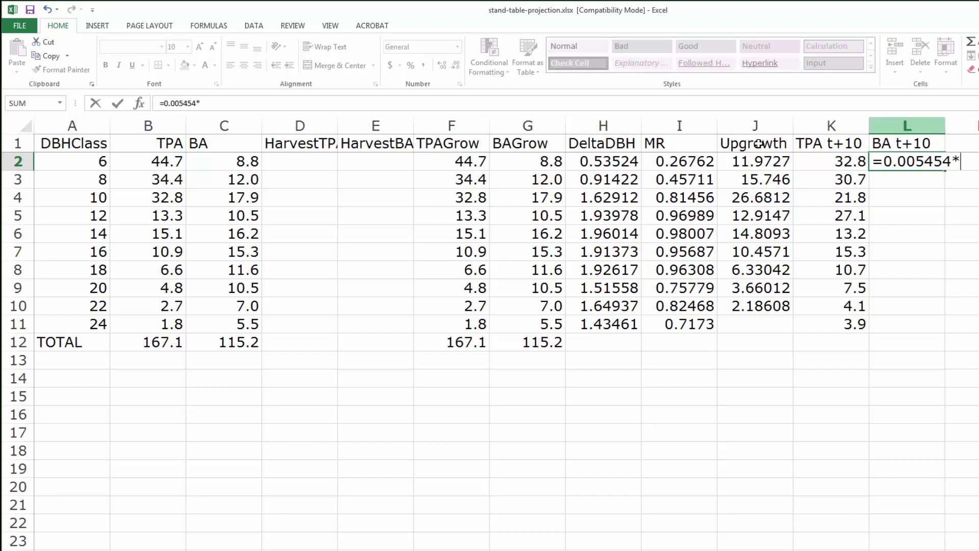
click(90, 163)
text(^)
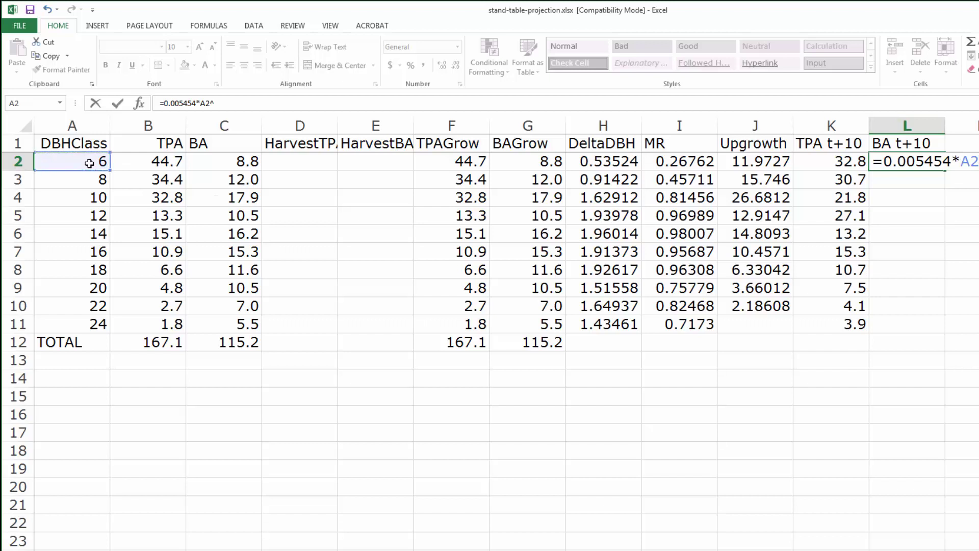
text(2*)
click(813, 162)
key(Return)
click(918, 162)
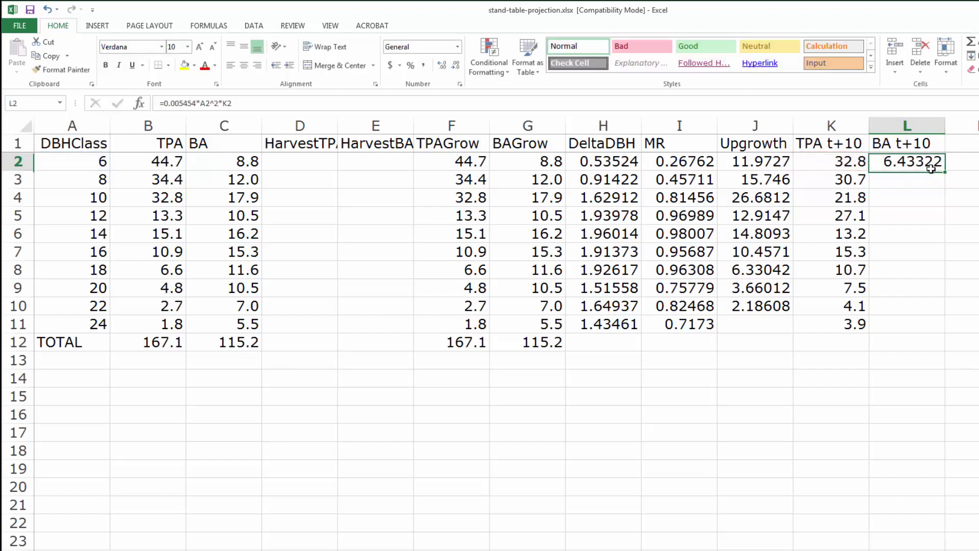
drag(945, 170, 938, 307)
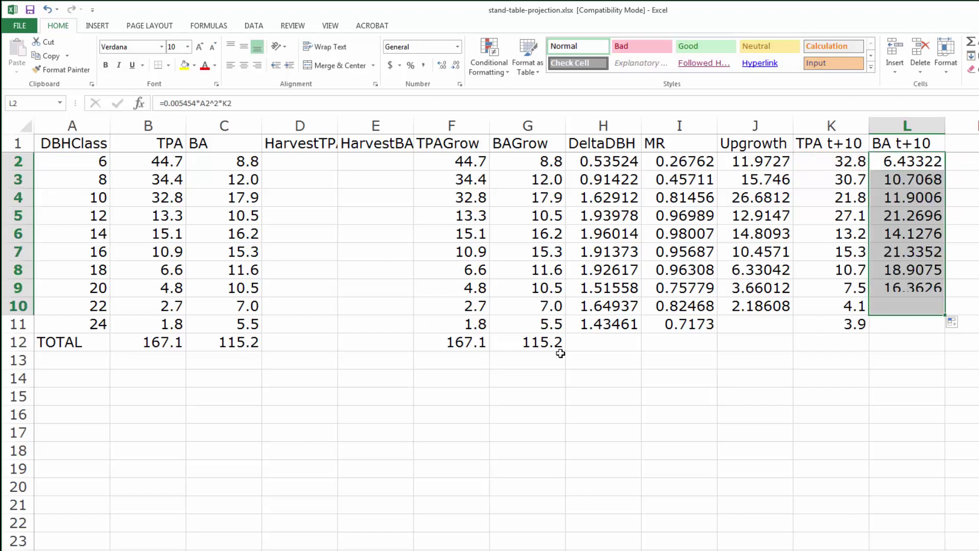
- Paste the growth totals into K12:L12 and extend the BA t+10 formula through row 11
drag(542, 342, 475, 340)
key(ctrl+c)
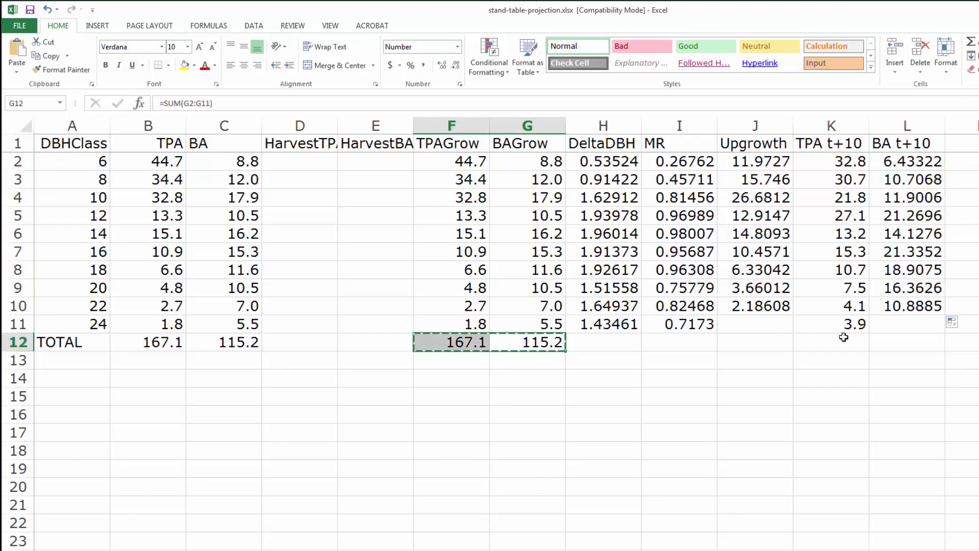
click(845, 340)
key(ctrl+v)
click(941, 309)
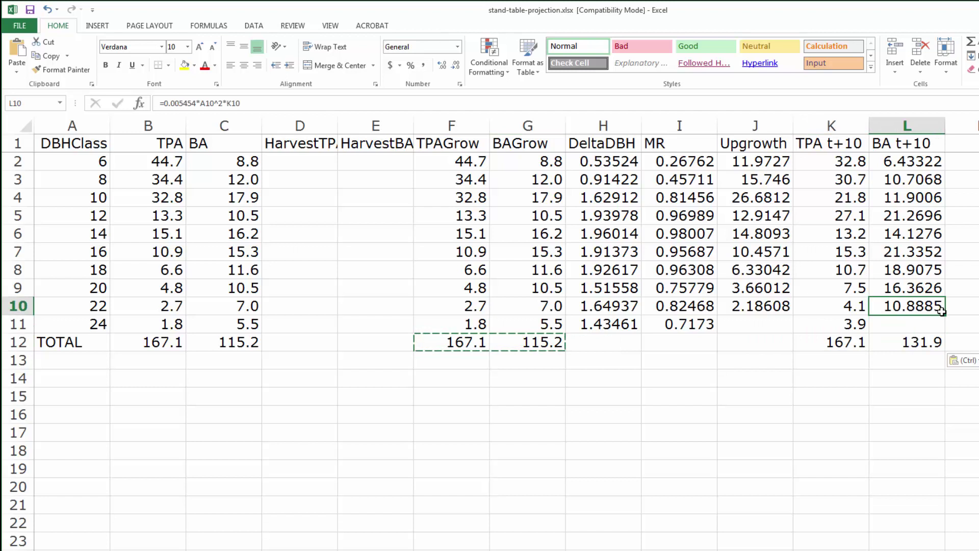
drag(944, 315, 944, 331)
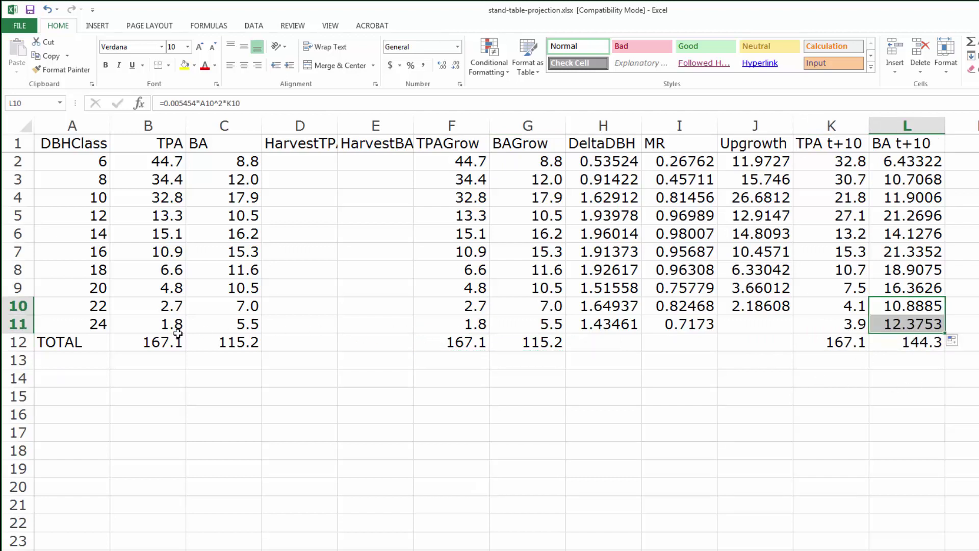
- Review the original, growth and t+10 totals, confirming 167.1 TPA and 144.3 BA
drag(163, 342, 212, 342)
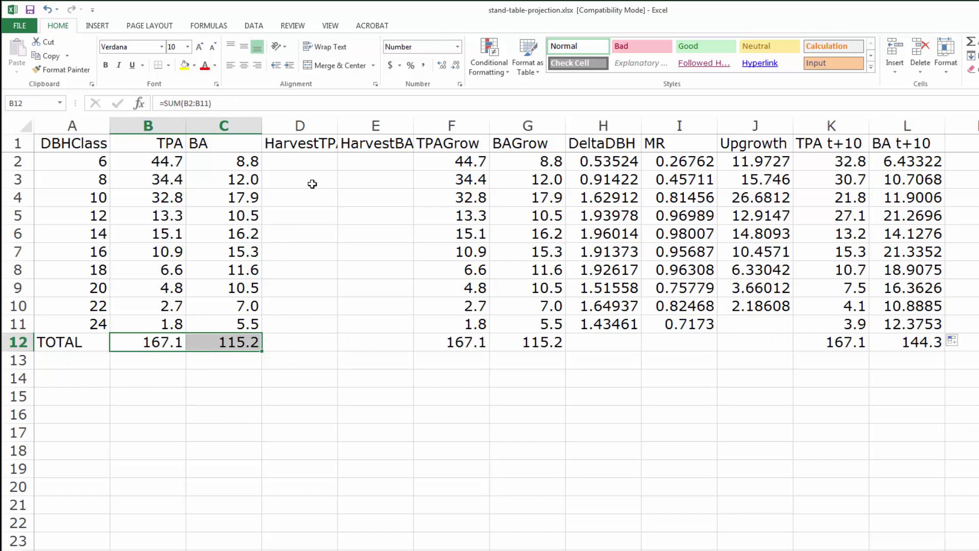
drag(461, 345, 494, 342)
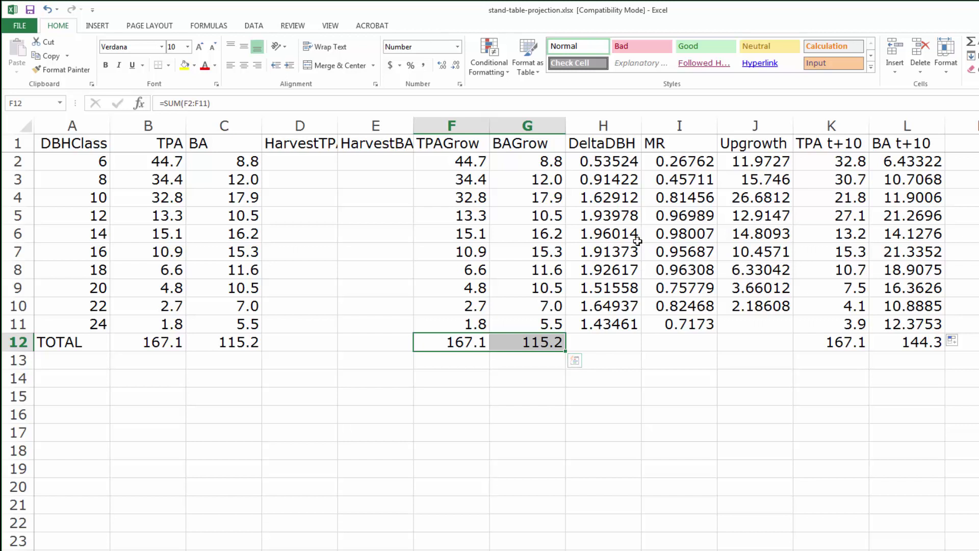
drag(836, 342, 874, 354)
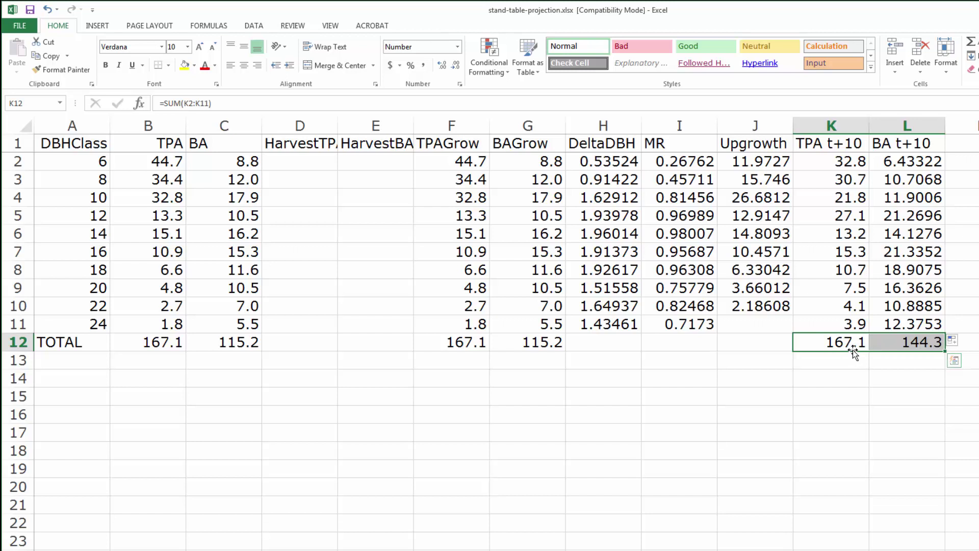
click(912, 343)
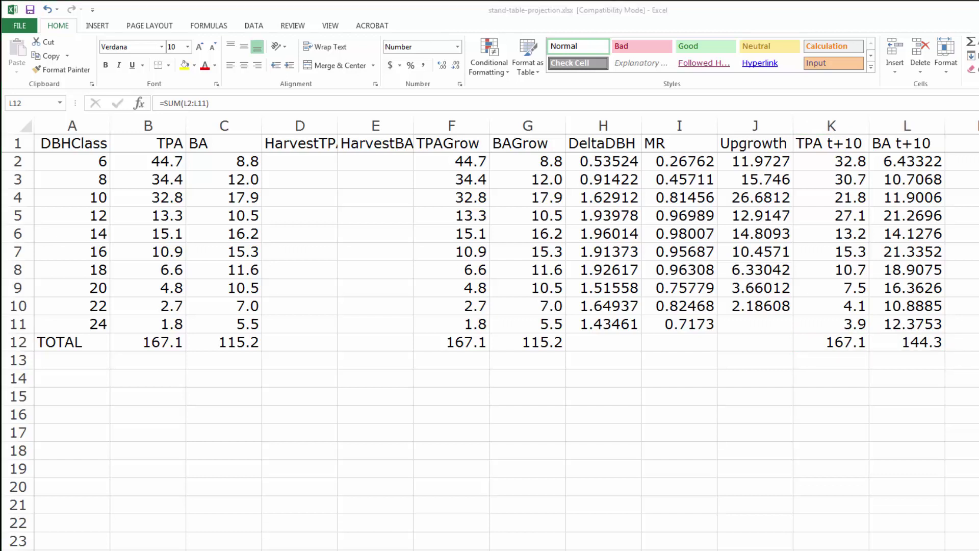
- Fill HarvestTPA with =B2 copied down to D8 and 0 in D9:D11
click(309, 161)
text(=)
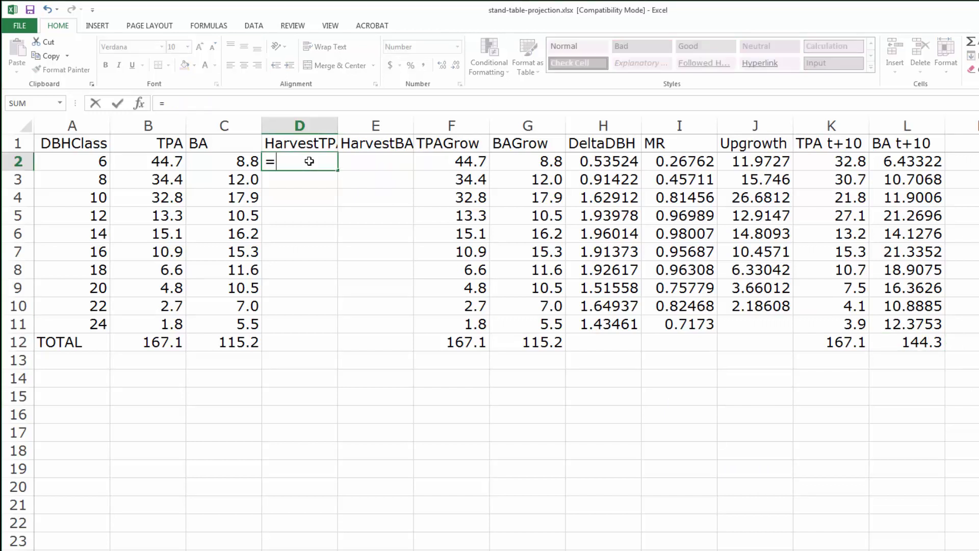
key(Left)
key(Left)
key(Return)
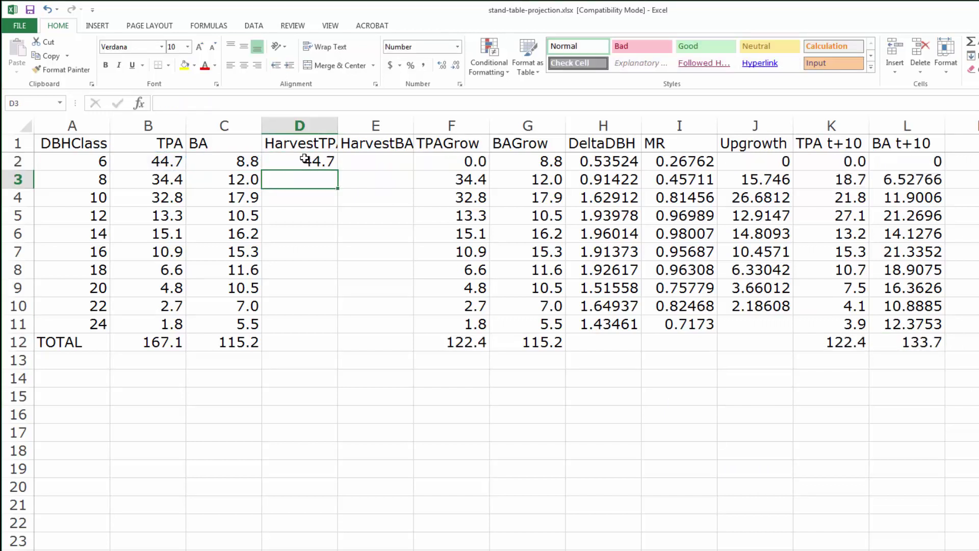
click(296, 161)
drag(334, 171, 334, 278)
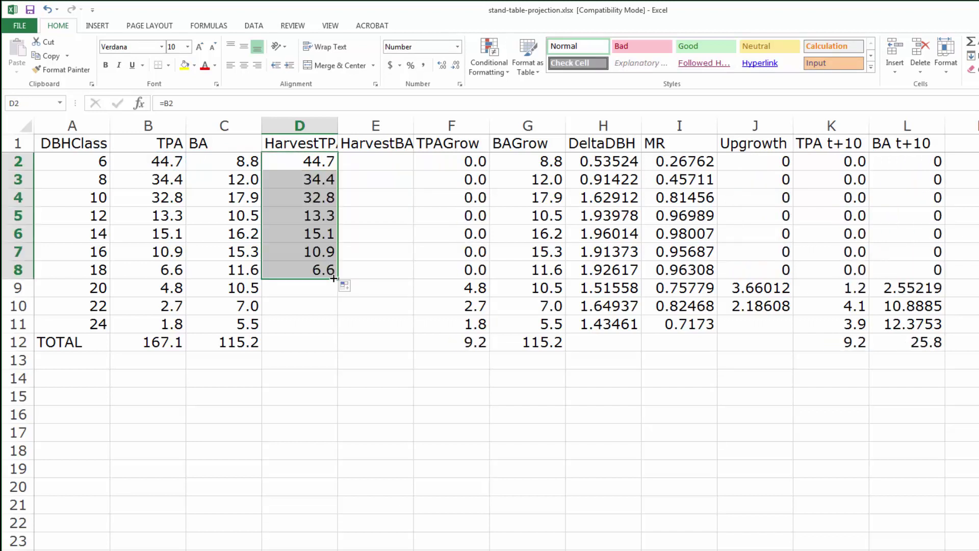
click(316, 292)
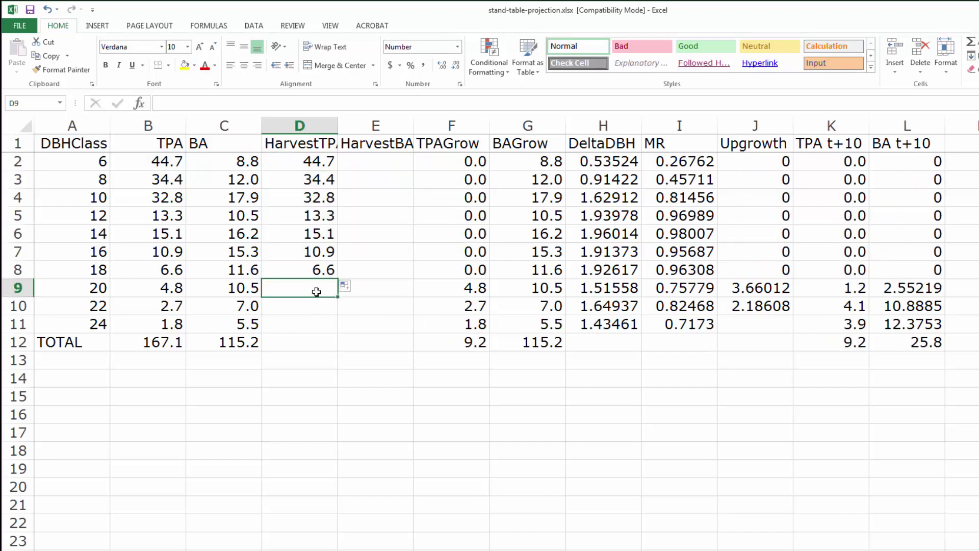
text(0)
key(Return)
text(0)
key(Return)
text(0)
key(Return)
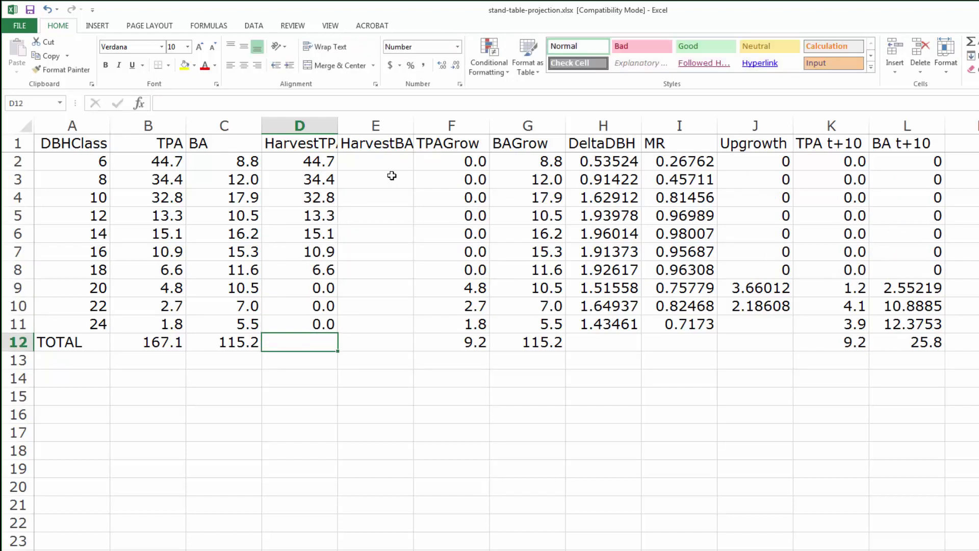
- Fill HarvestBA with =C2 copied down to E8 and 0 in E9:E11
click(389, 160)
text(=)
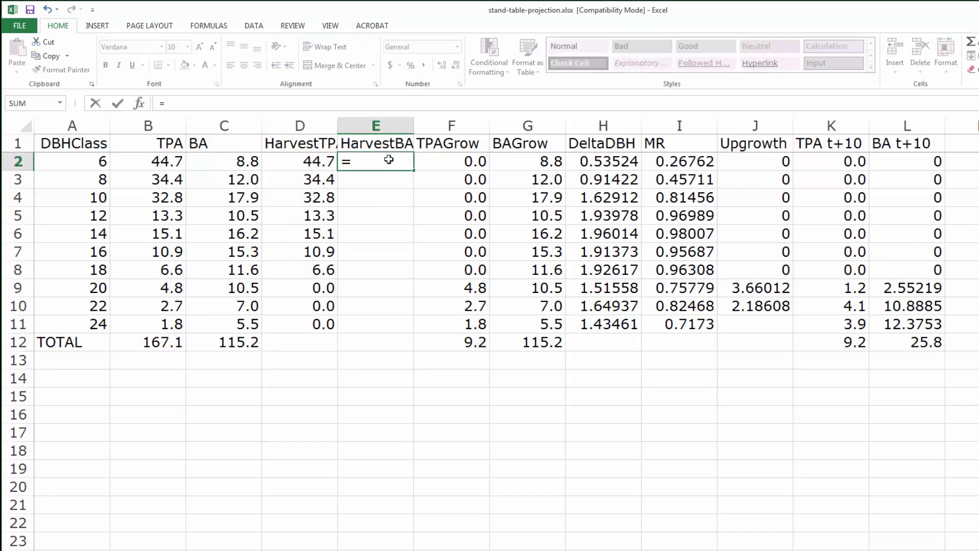
key(Left)
key(Left)
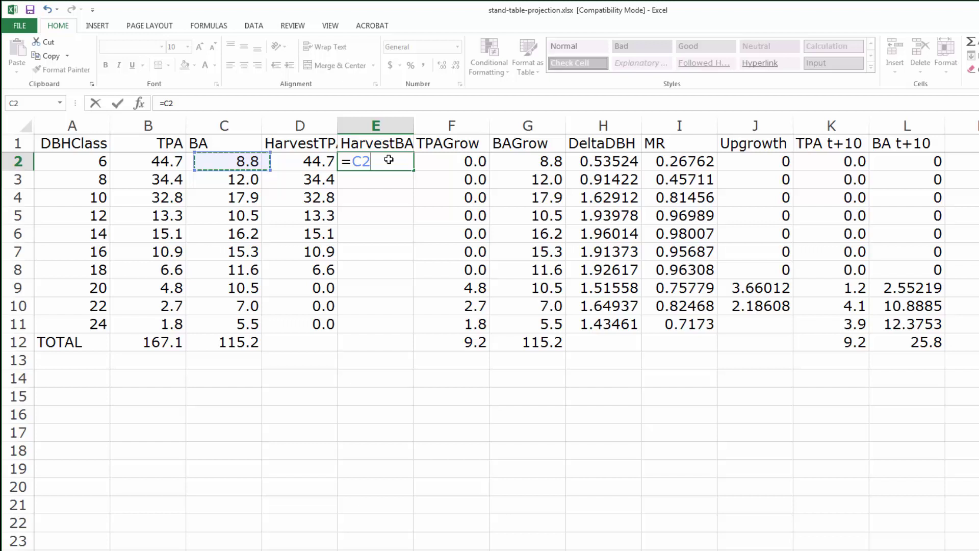
key(Return)
click(396, 162)
drag(413, 170, 377, 291)
click(378, 291)
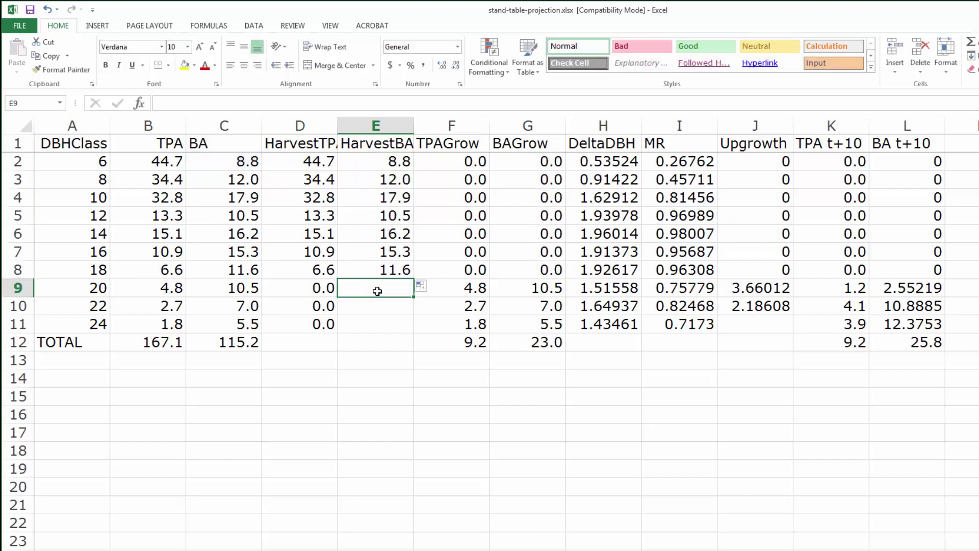
text(0)
key(Return)
text(0)
key(Return)
text(0)
key(Return)
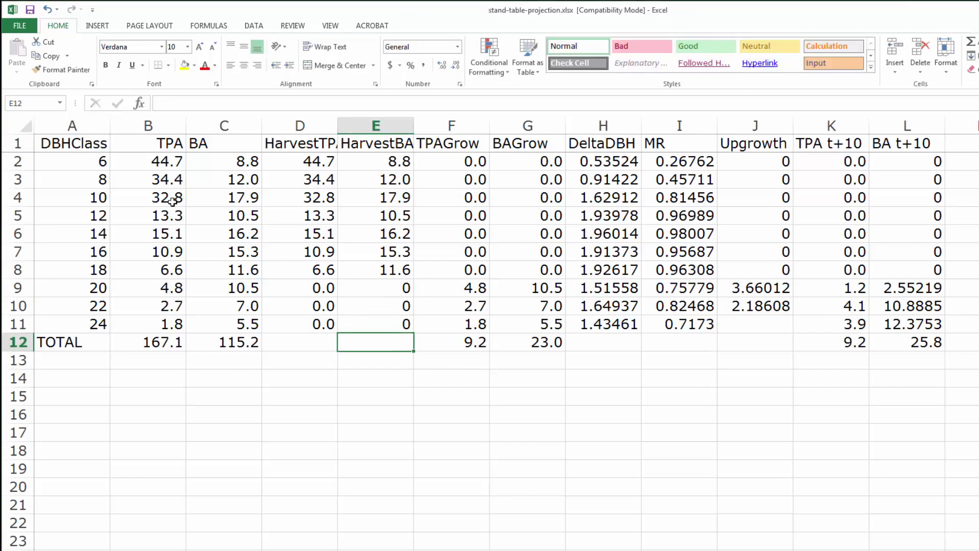
- Right-align the header row and give it a dark green fill with white text
click(16, 143)
click(253, 67)
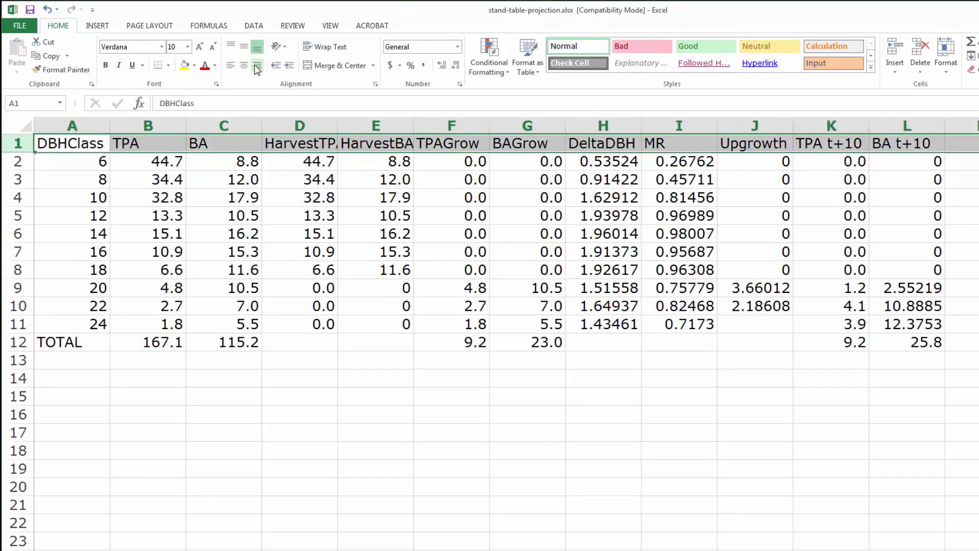
click(260, 66)
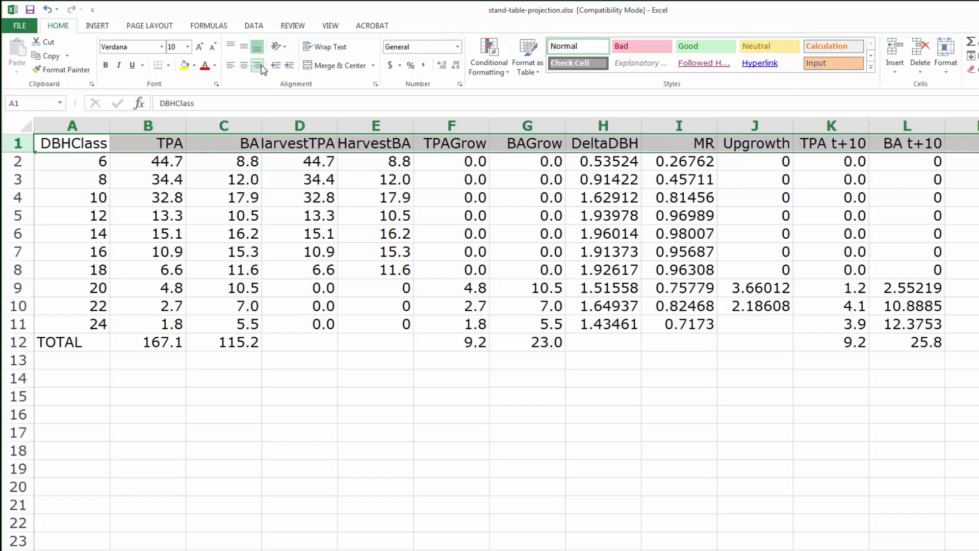
click(195, 65)
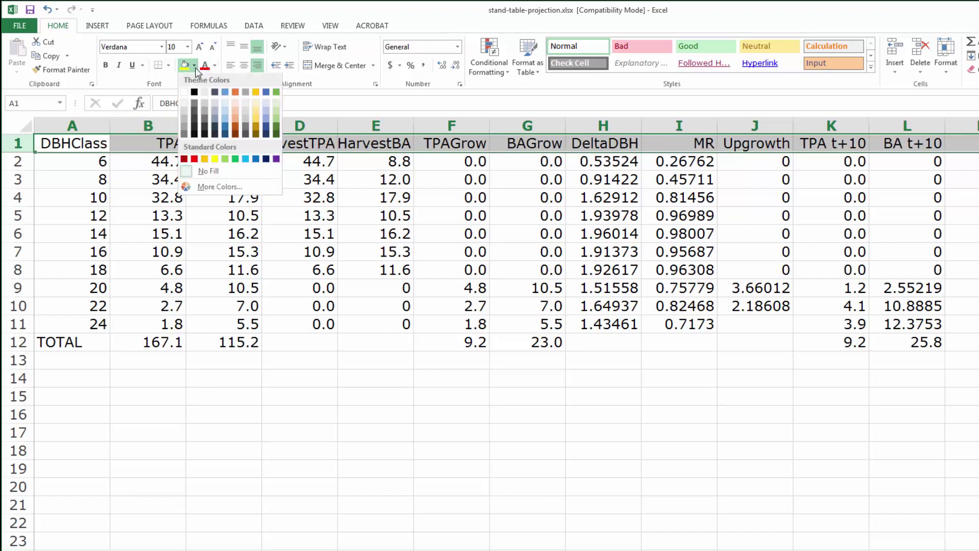
click(276, 134)
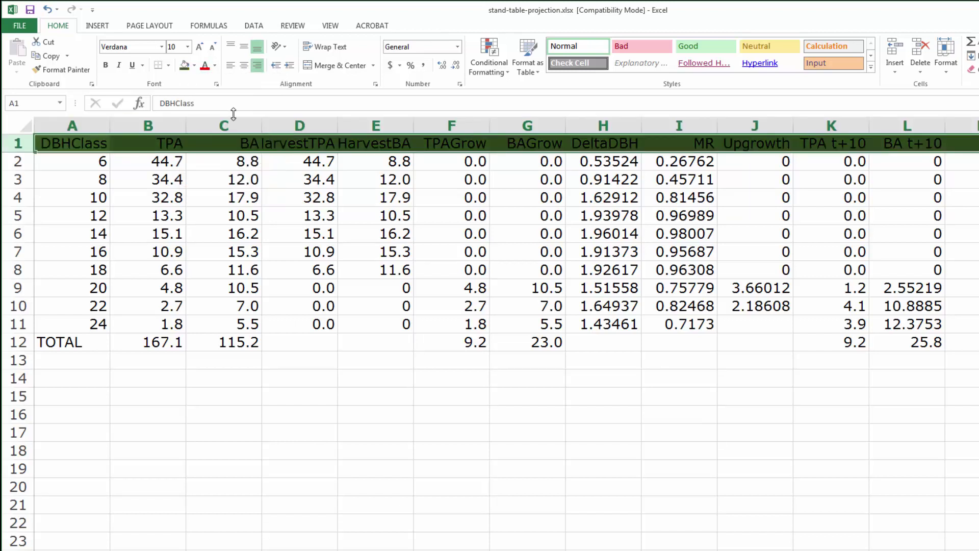
click(214, 65)
click(206, 106)
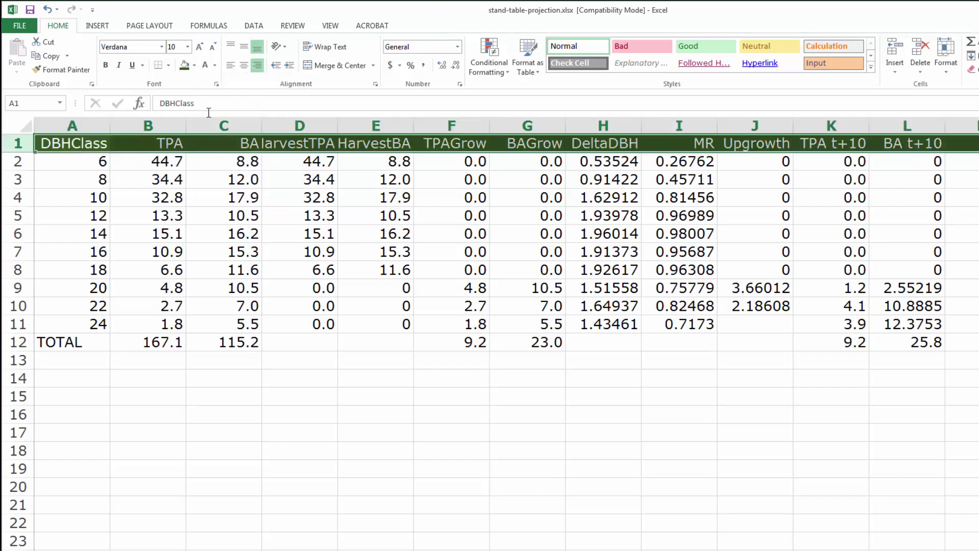
click(322, 340)
- Extend the TPA and BA totals in row 12 across into HarvestTPA and HarvestBA
drag(166, 341, 222, 344)
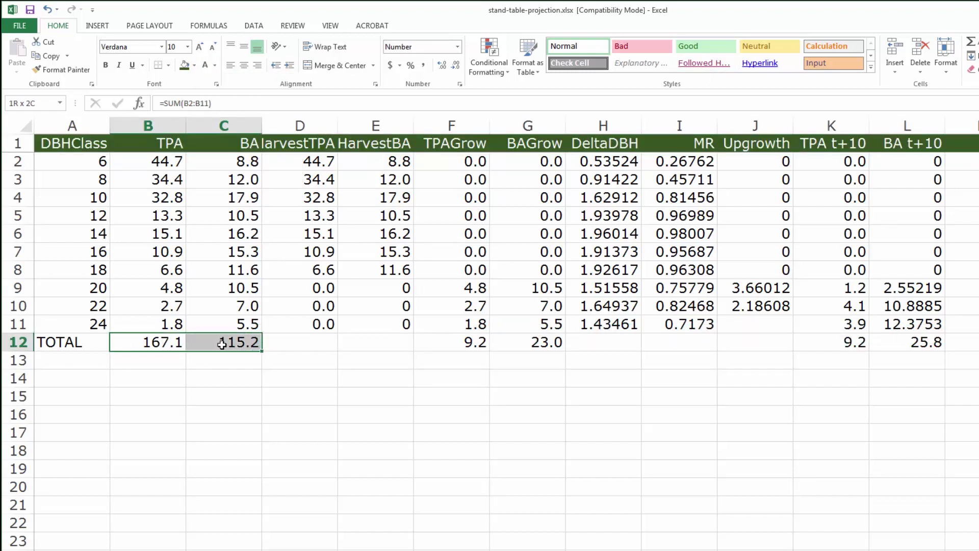
shift+click(413, 341)
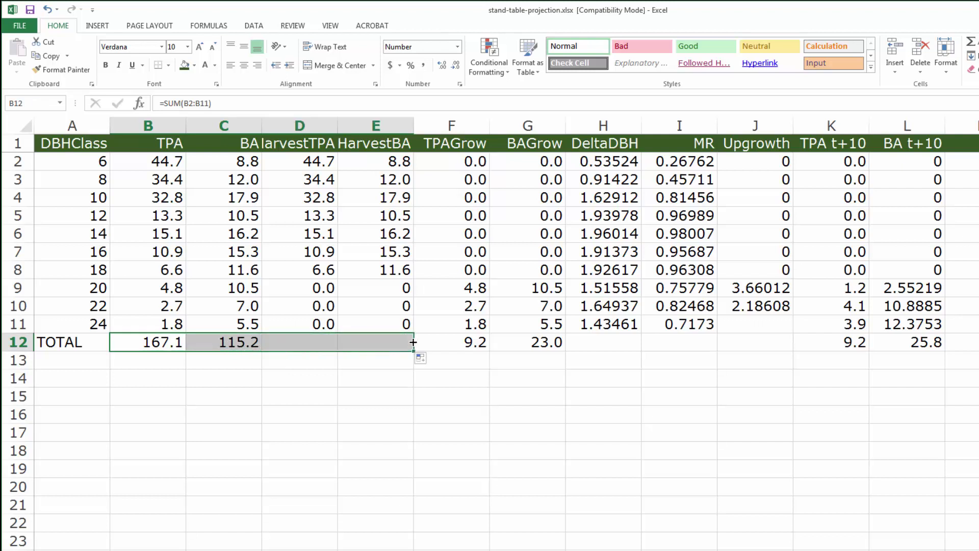
drag(413, 341, 415, 343)
- Format the Upgrowth, TPA t+10 and BA t+10 results in J2:L12 as Number with one decimal
click(769, 167)
key(ctrl+shift+End)
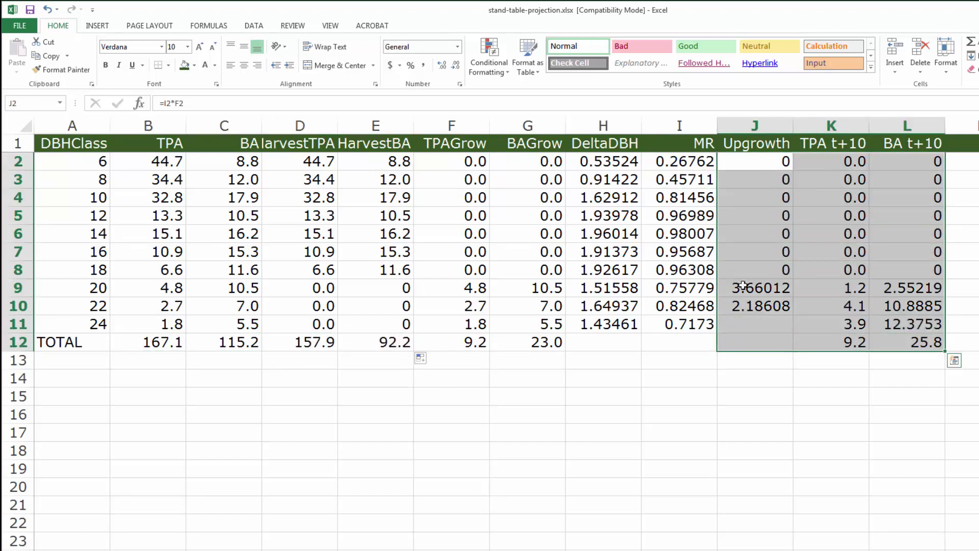
click(455, 65)
click(455, 66)
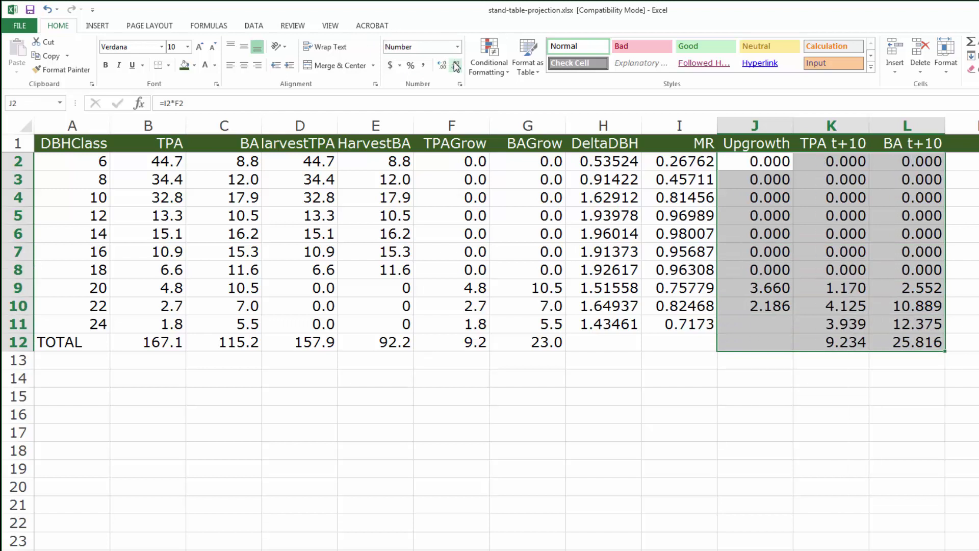
click(456, 65)
click(456, 65)
click(746, 347)
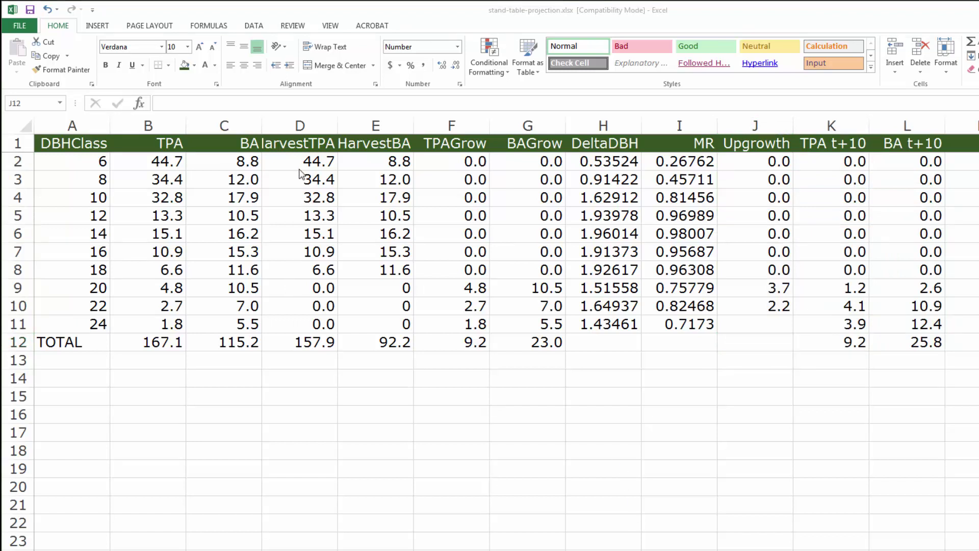
drag(300, 161, 297, 331)
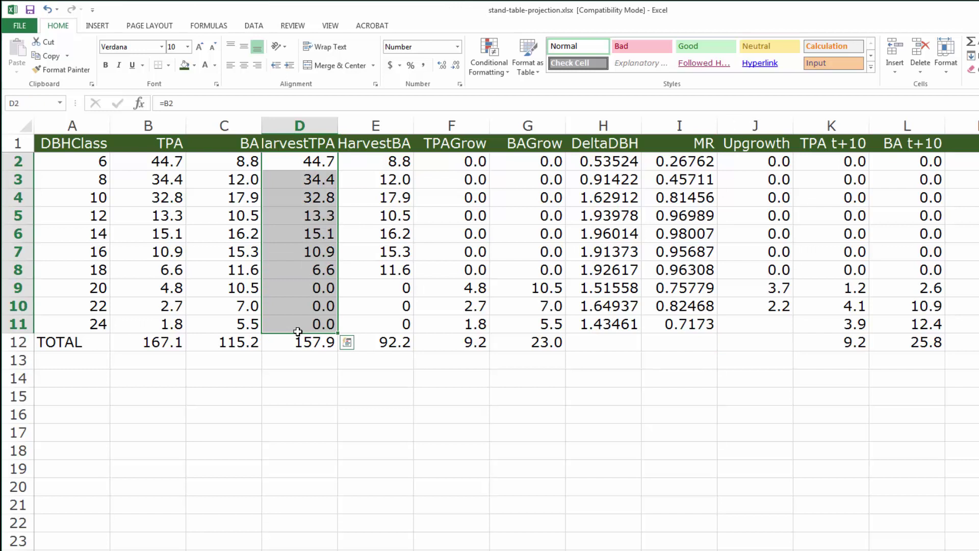
drag(606, 162, 605, 328)
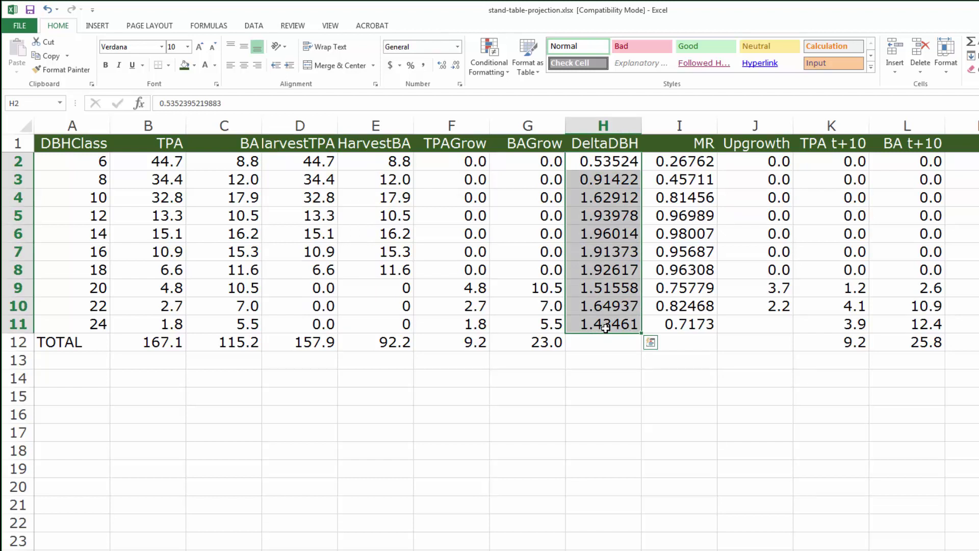
drag(319, 163, 313, 303)
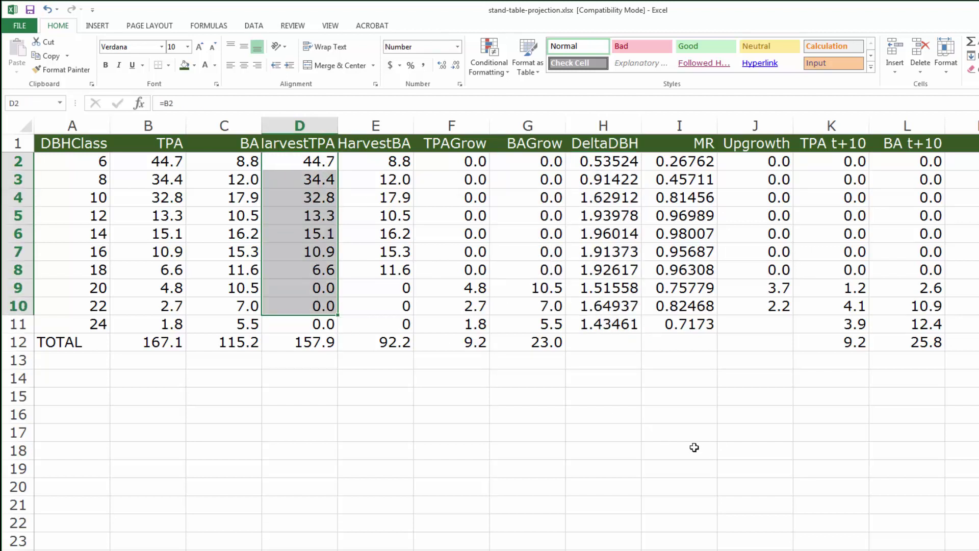
click(601, 396)
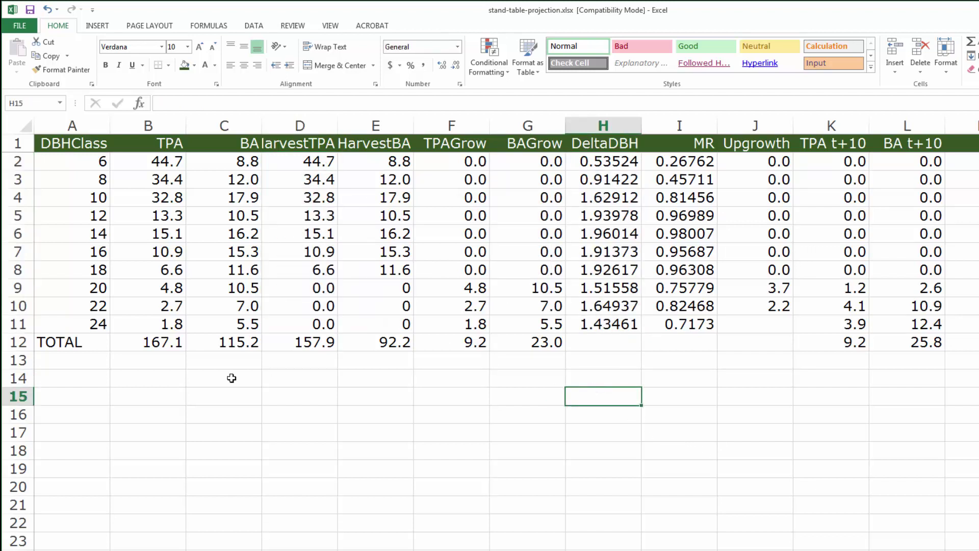